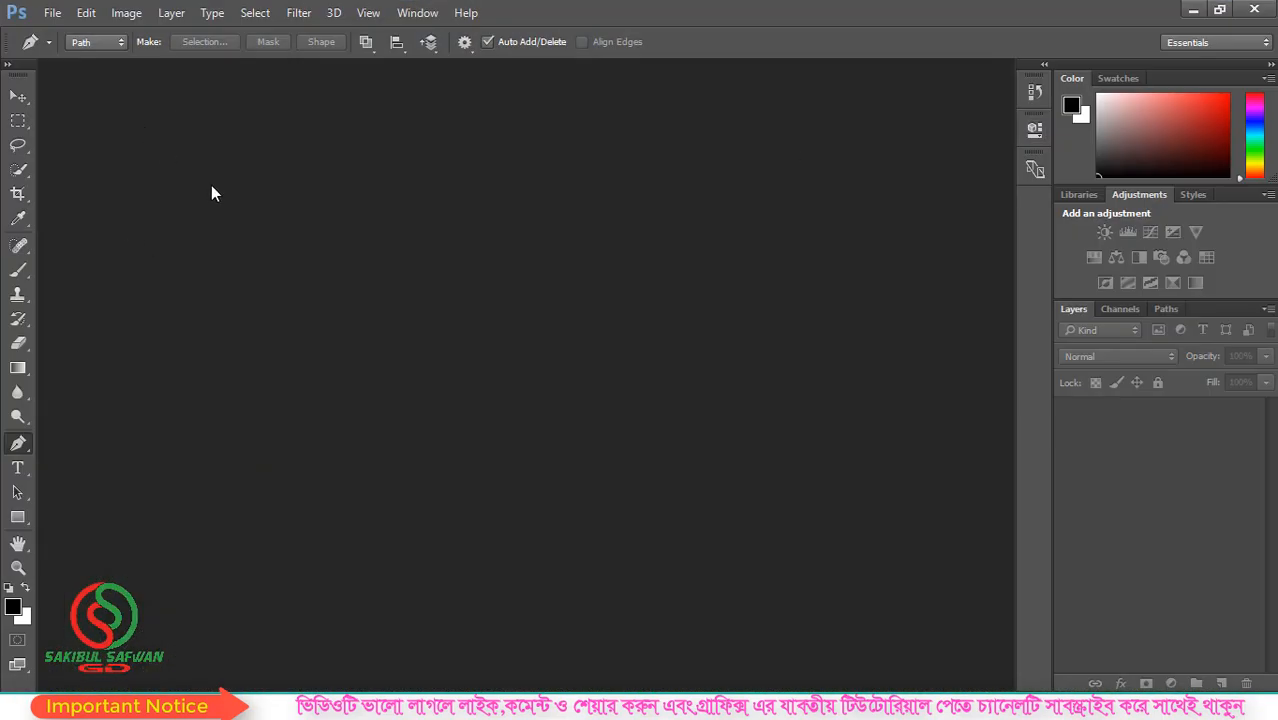
pyautogui.hotkey('ctrl', 'o')
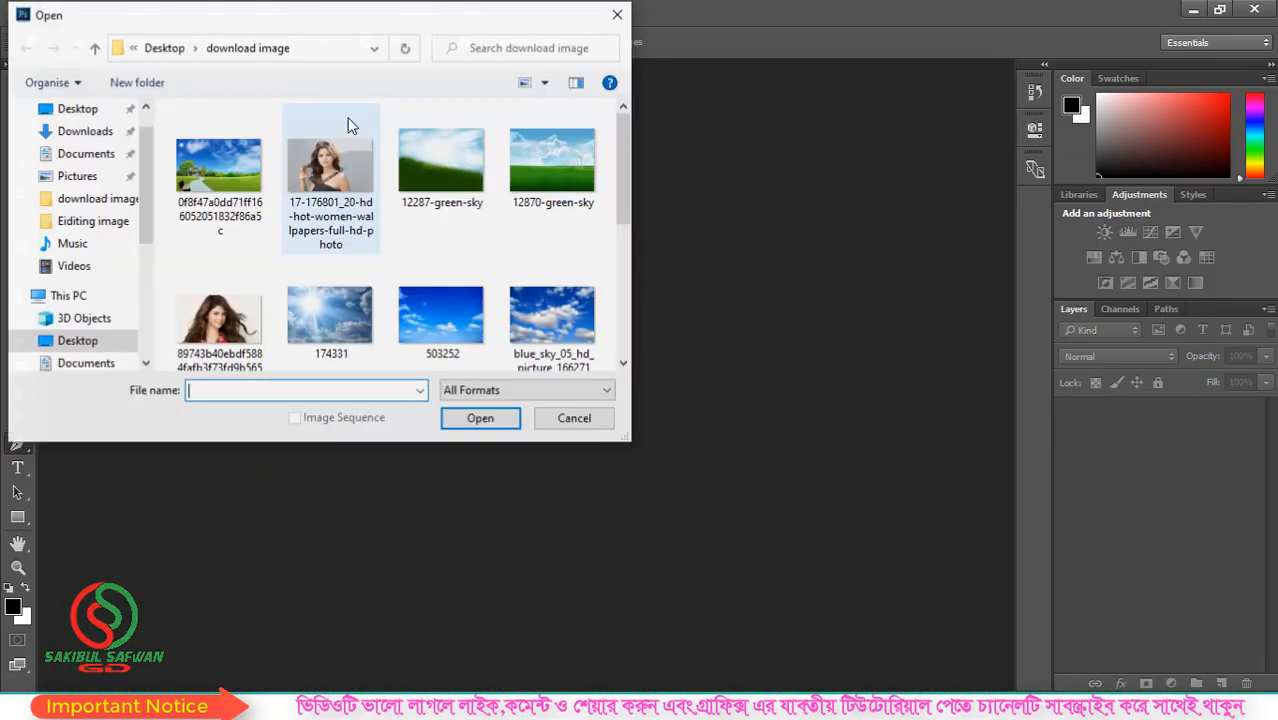
pyautogui.doubleClick(220, 175)
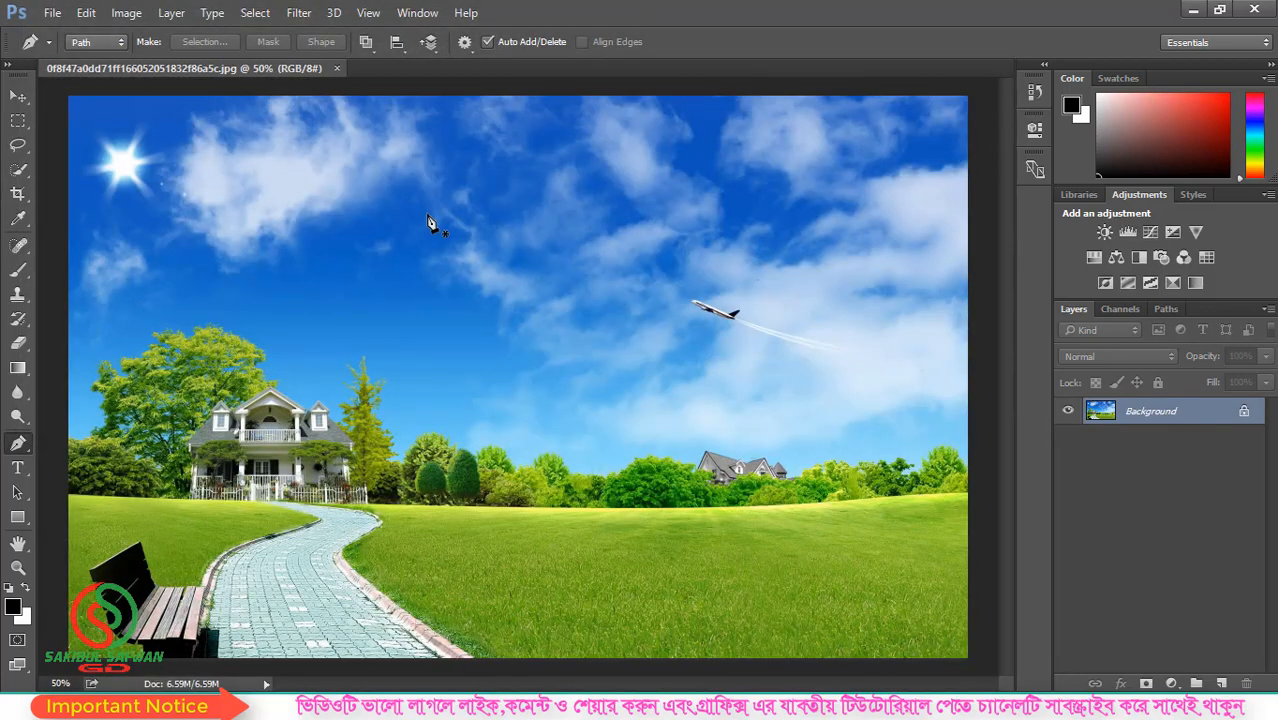
pyautogui.scroll(-1, 428, 222)
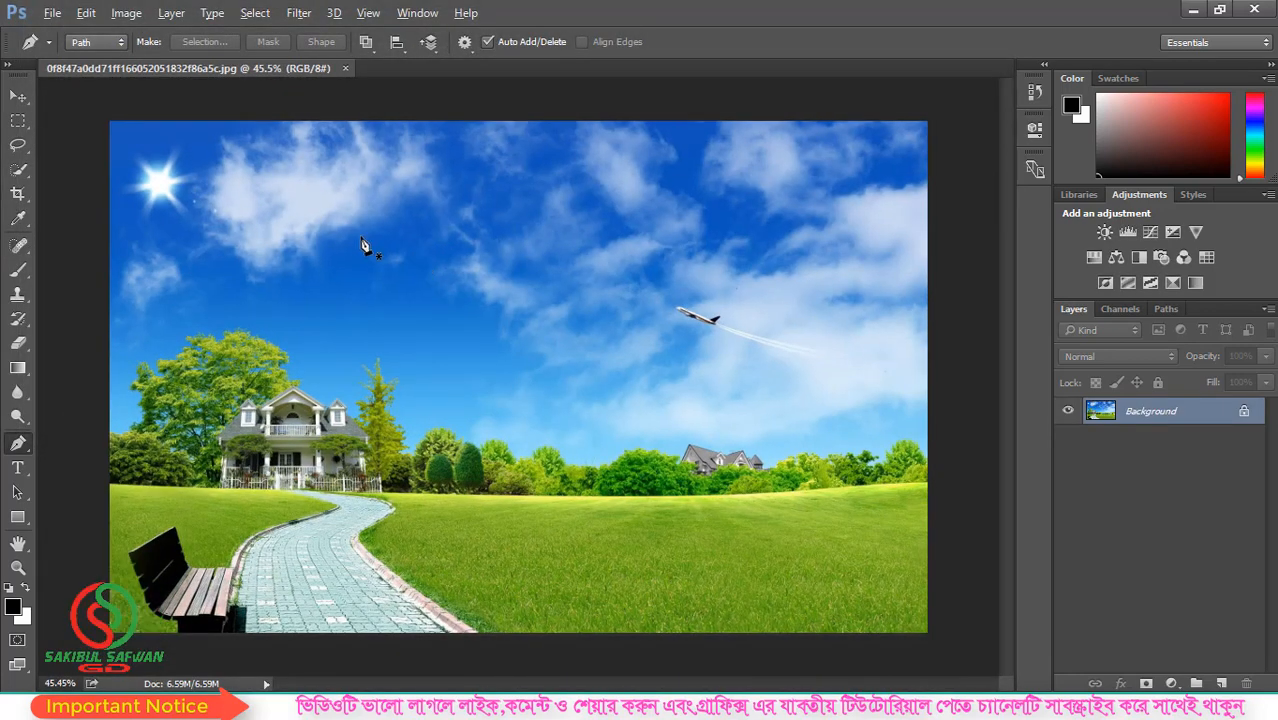
# Examine the color modes available for the landscape image, from Grayscale to Multichannel
pyautogui.press('alt')
pyautogui.click(122, 14)
pyautogui.moveTo(157, 38)
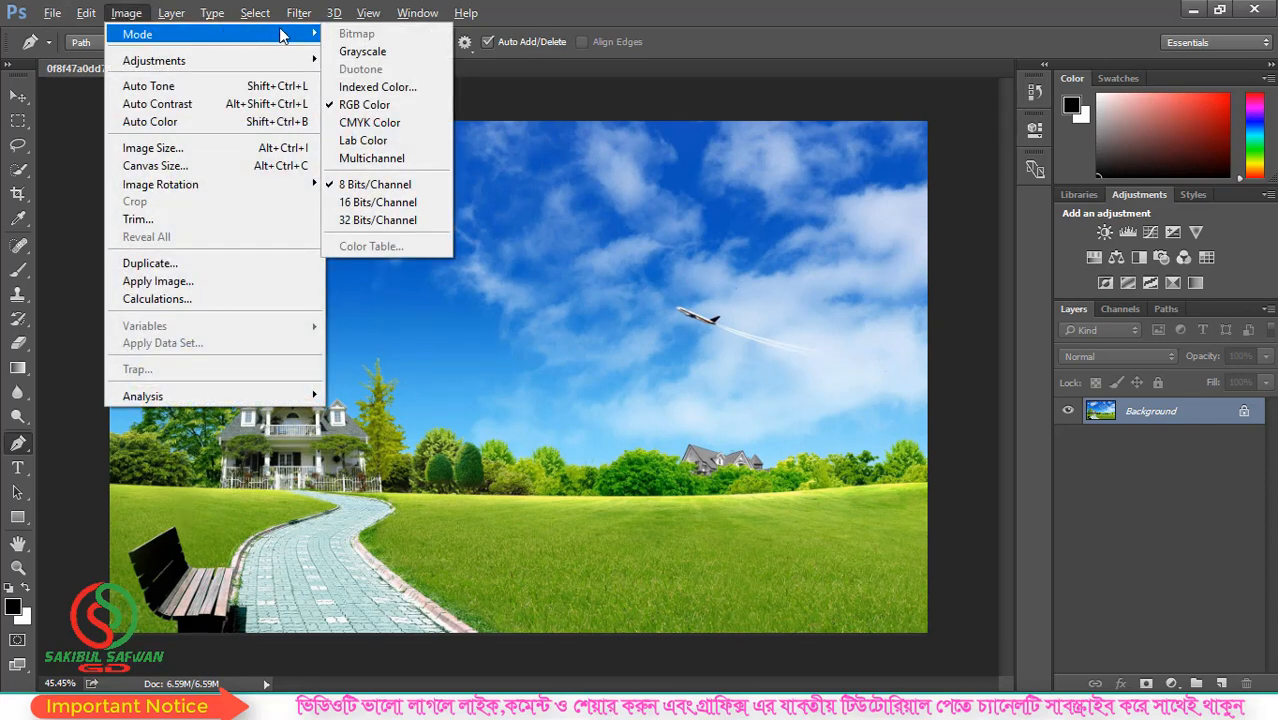
pyautogui.click(580, 22)
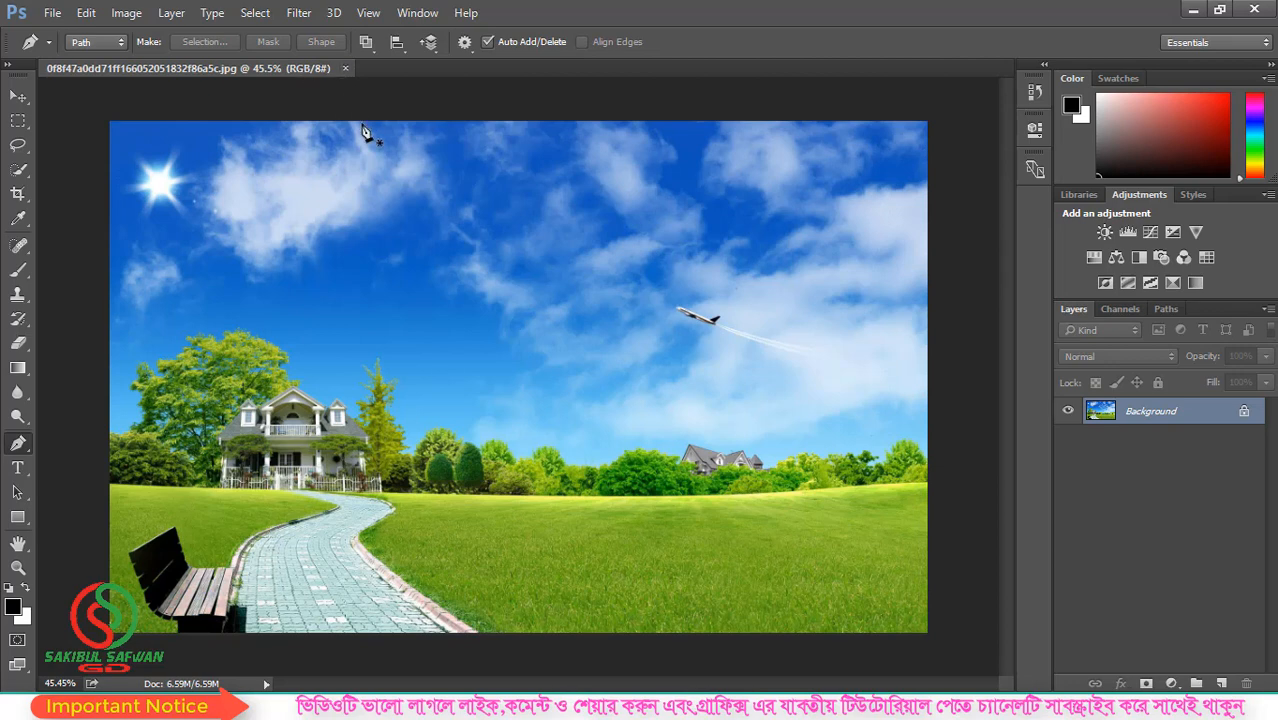
pyautogui.scroll(-2, 370, 140)
pyautogui.scroll(2, 591, 230)
pyautogui.scroll(1, 588, 236)
pyautogui.scroll(-1, 588, 236)
pyautogui.press('alt')
pyautogui.click(128, 13)
pyautogui.moveTo(152, 40)
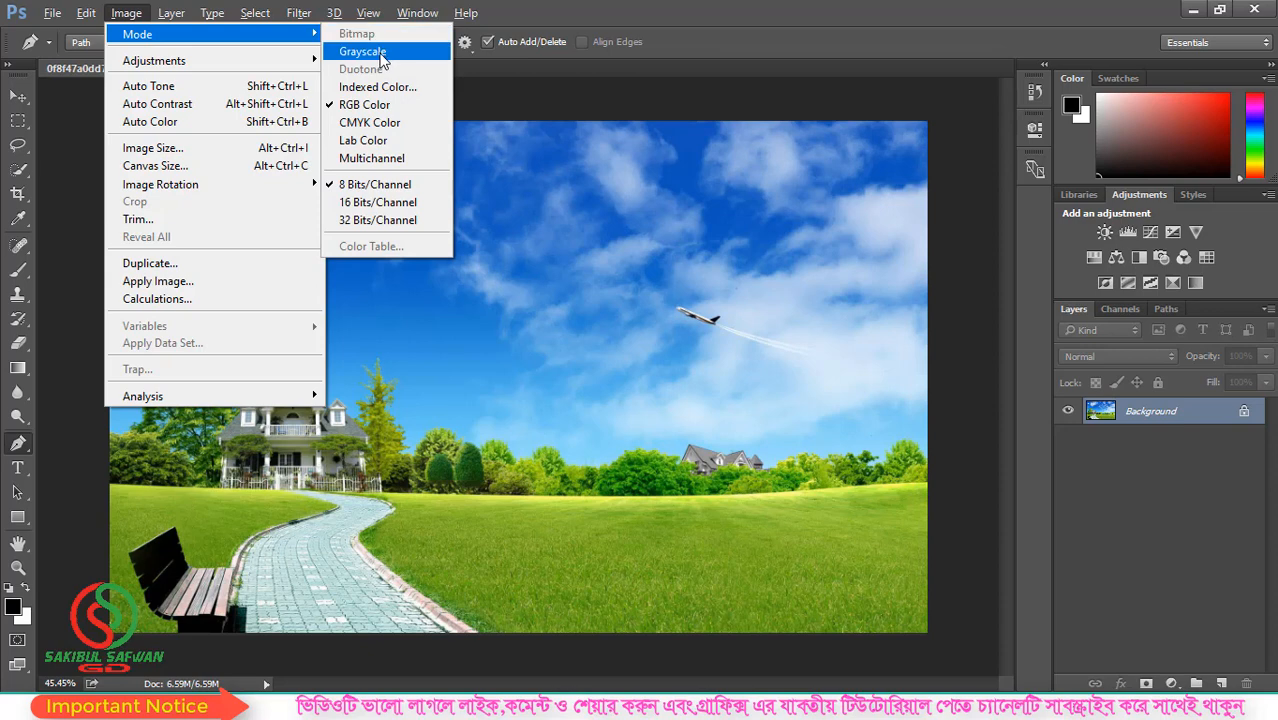
pyautogui.click(552, 16)
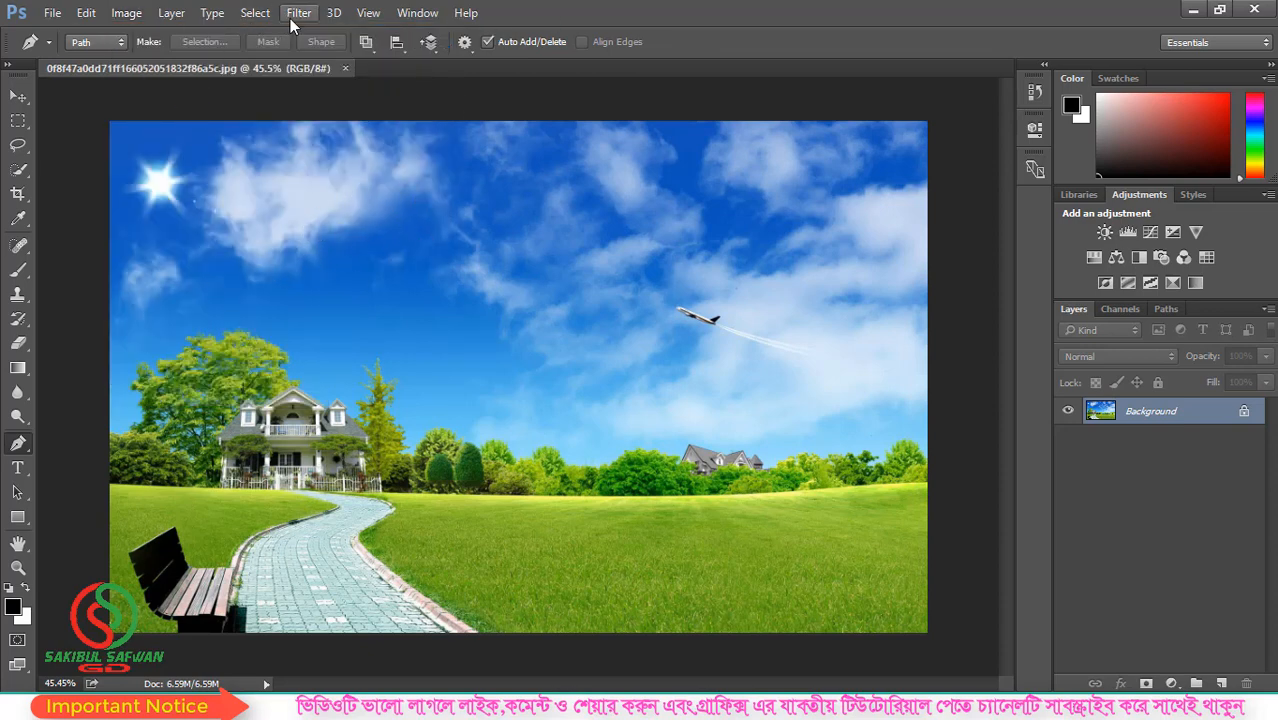
# Select the entire landscape image and copy it
pyautogui.click(255, 13)
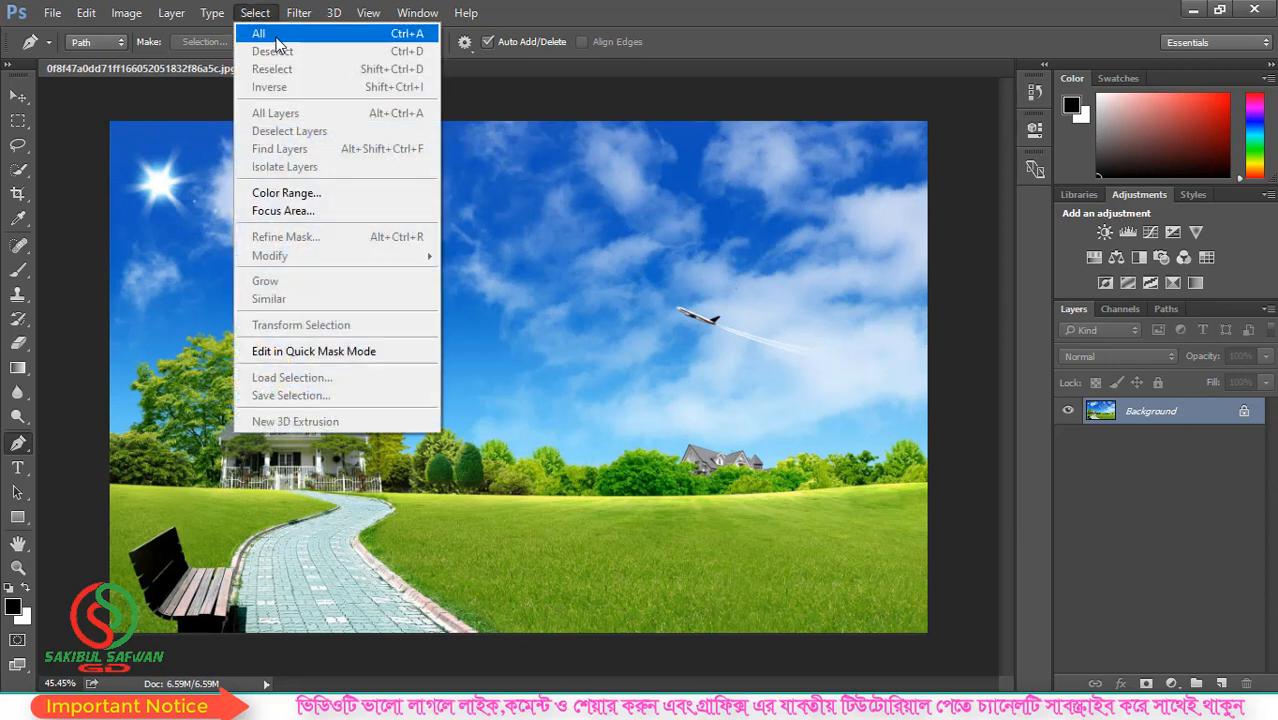
pyautogui.click(280, 34)
pyautogui.click(86, 13)
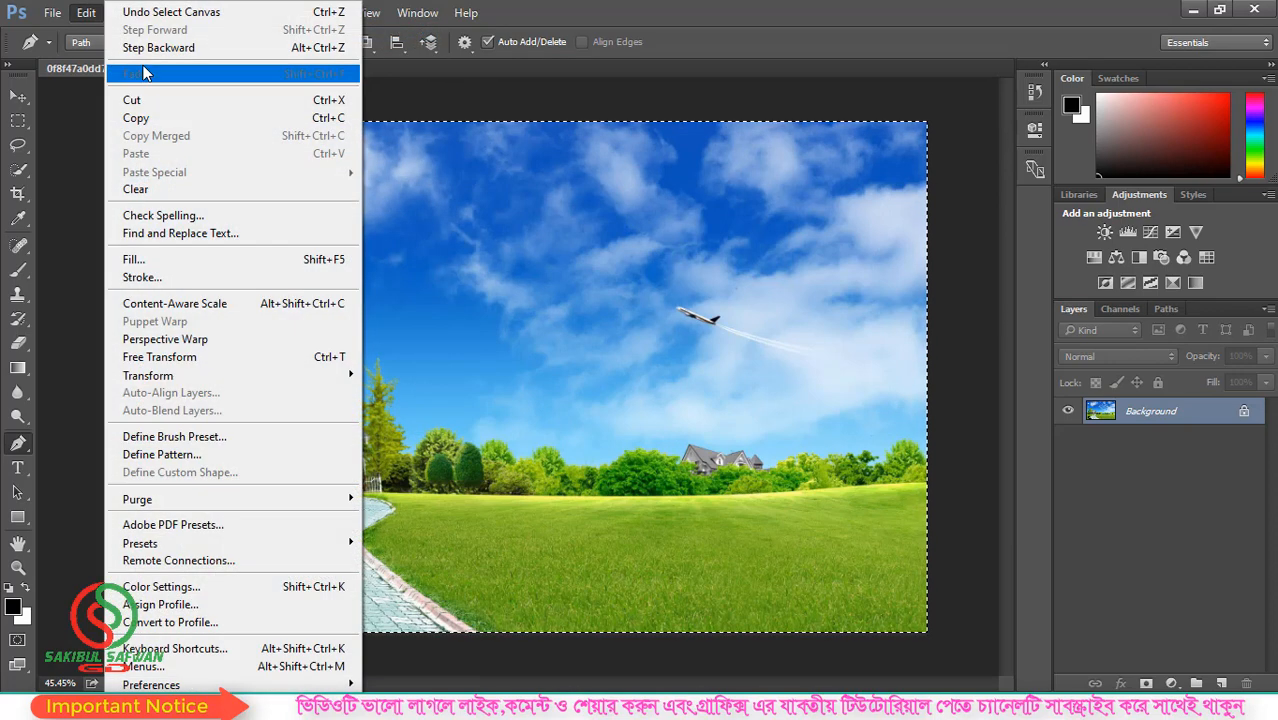
pyautogui.click(165, 118)
# Create a new document and paste the copied landscape image into it
pyautogui.click(52, 13)
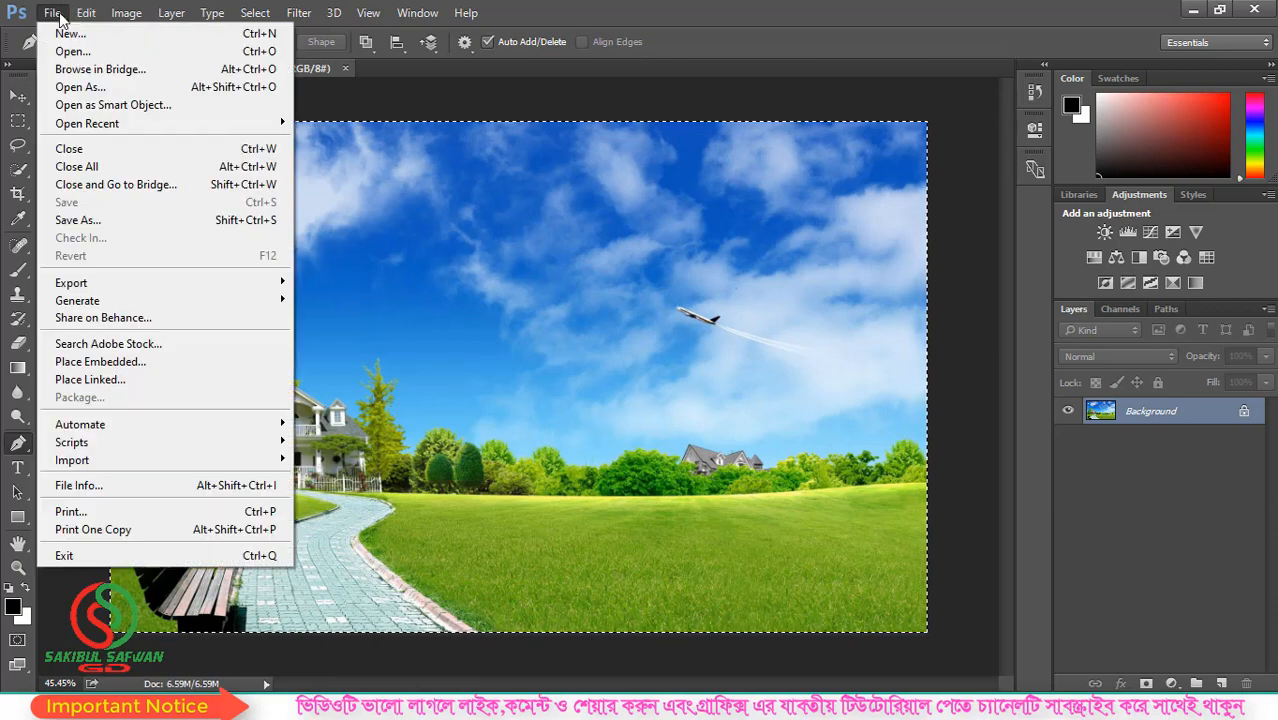
pyautogui.click(72, 34)
pyautogui.click(856, 167)
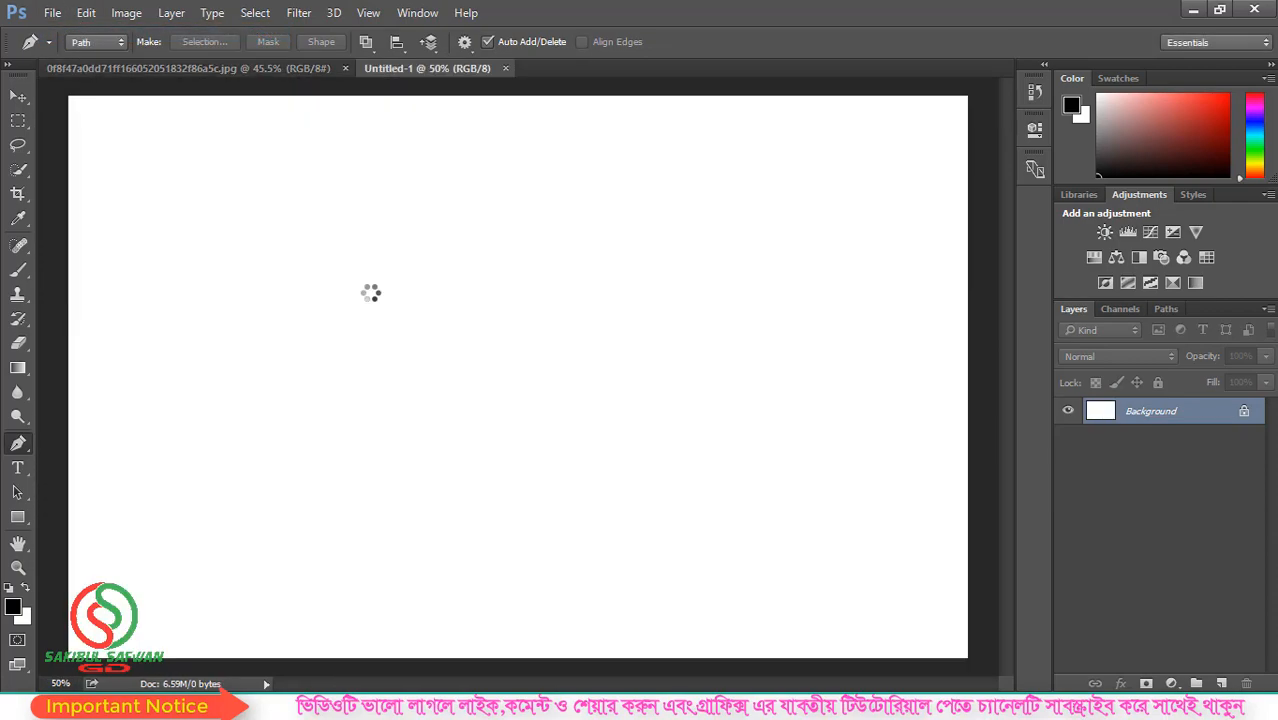
pyautogui.hotkey('ctrl', 'v')
pyautogui.scroll(-2, 342, 296)
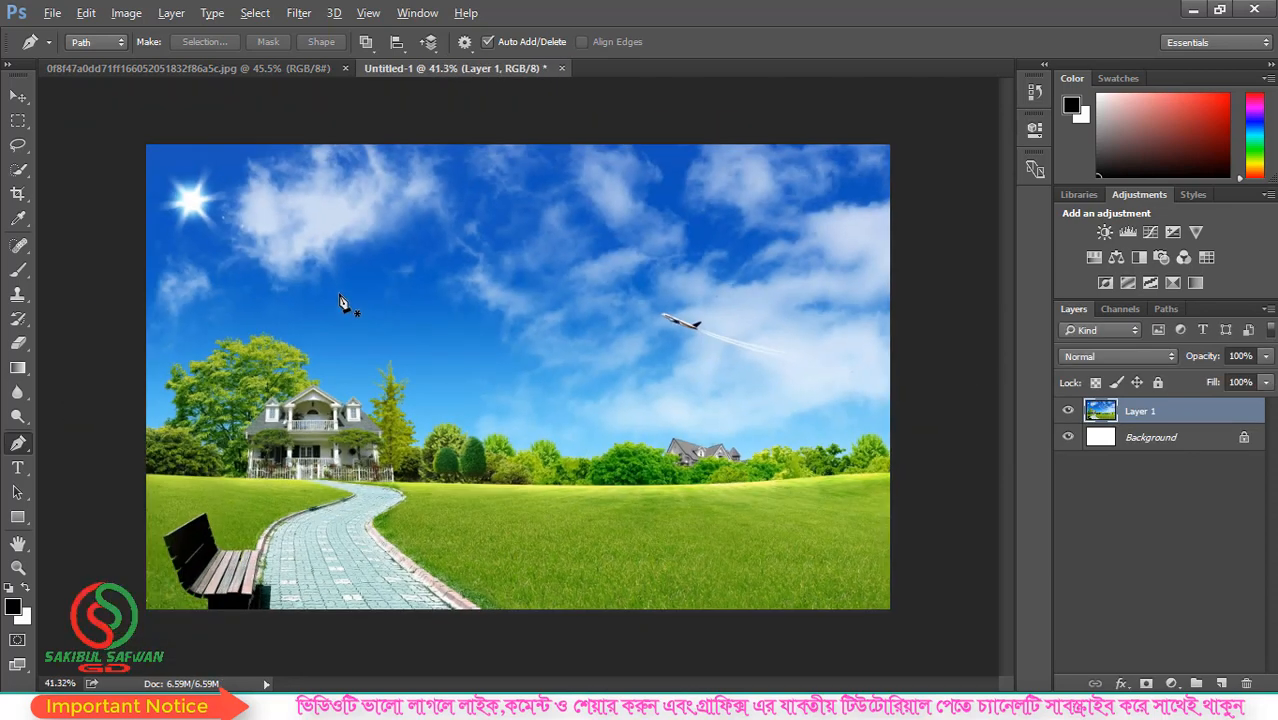
pyautogui.press('alt')
pyautogui.scroll(1, 630, 110)
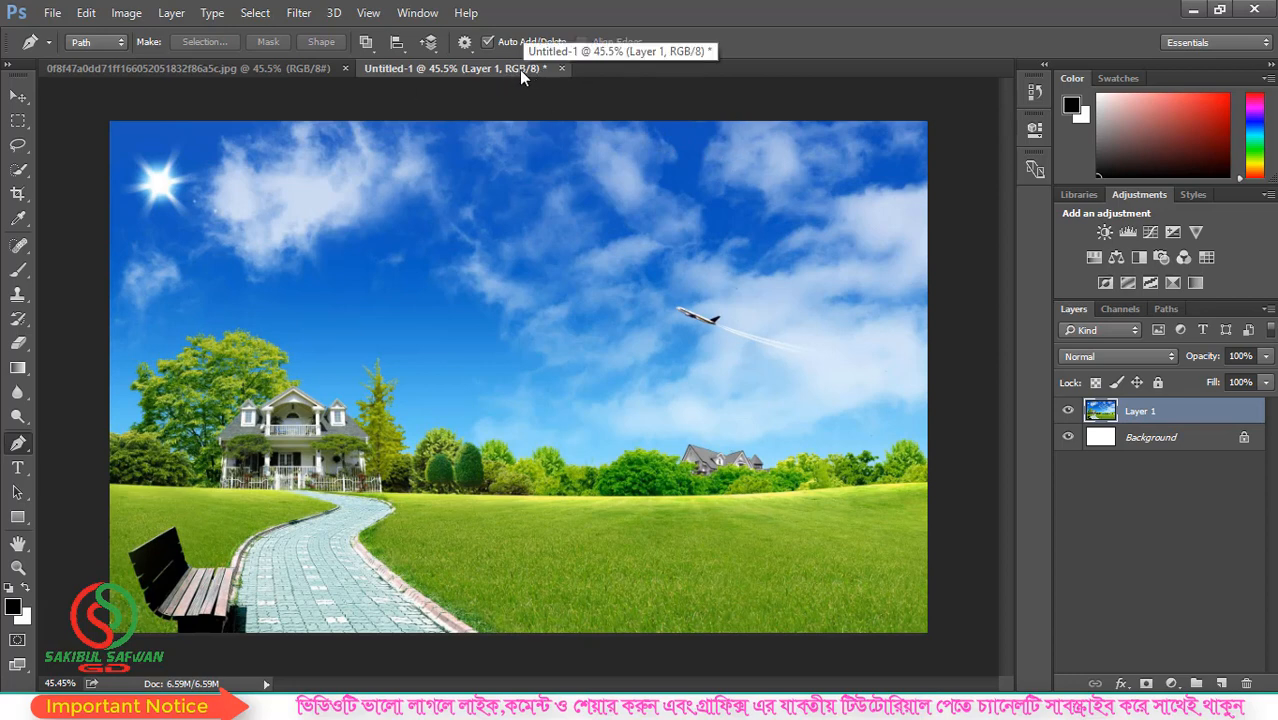
# Convert the new document to Grayscale mode, flattening the layers and discarding the color information
pyautogui.click(126, 13)
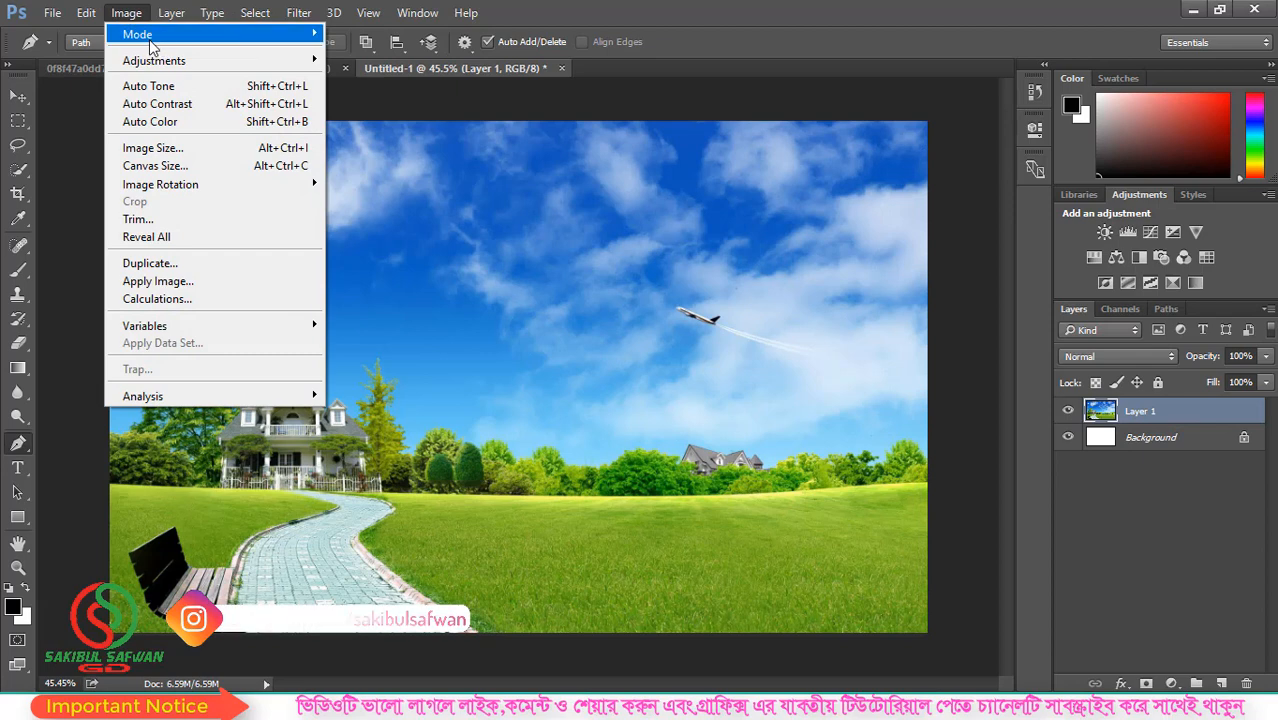
pyautogui.moveTo(166, 40)
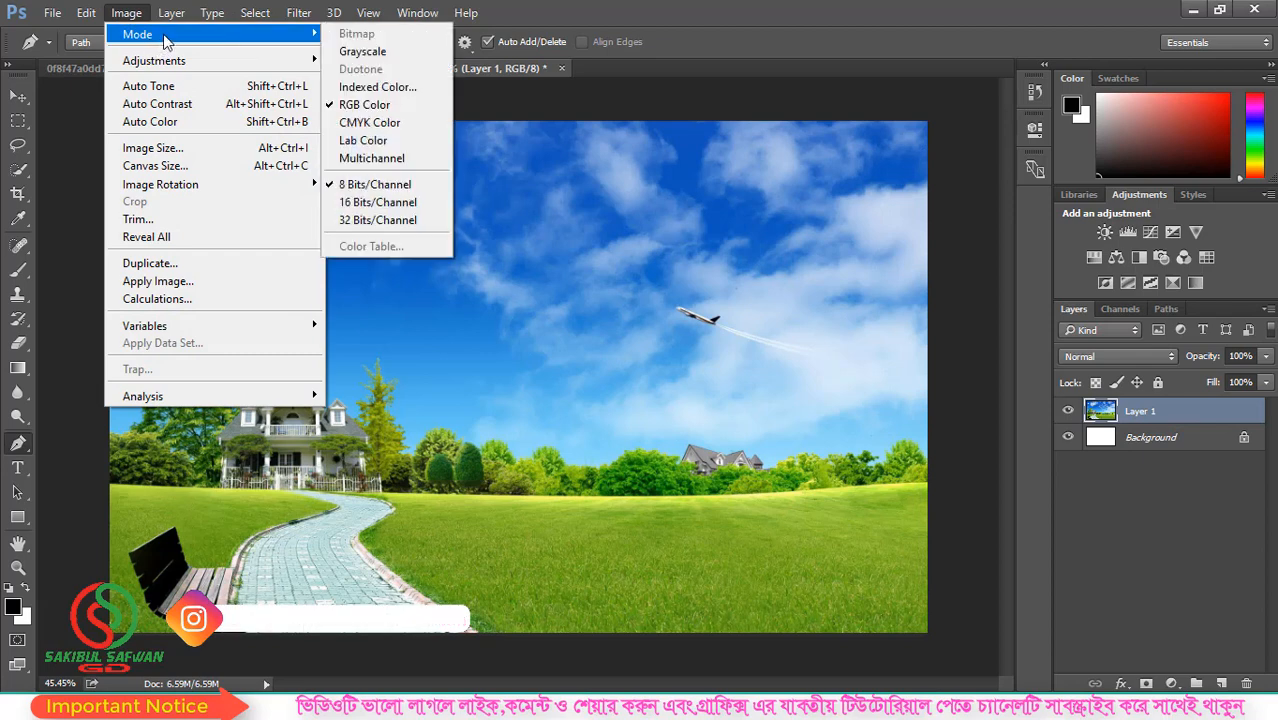
pyautogui.click(375, 51)
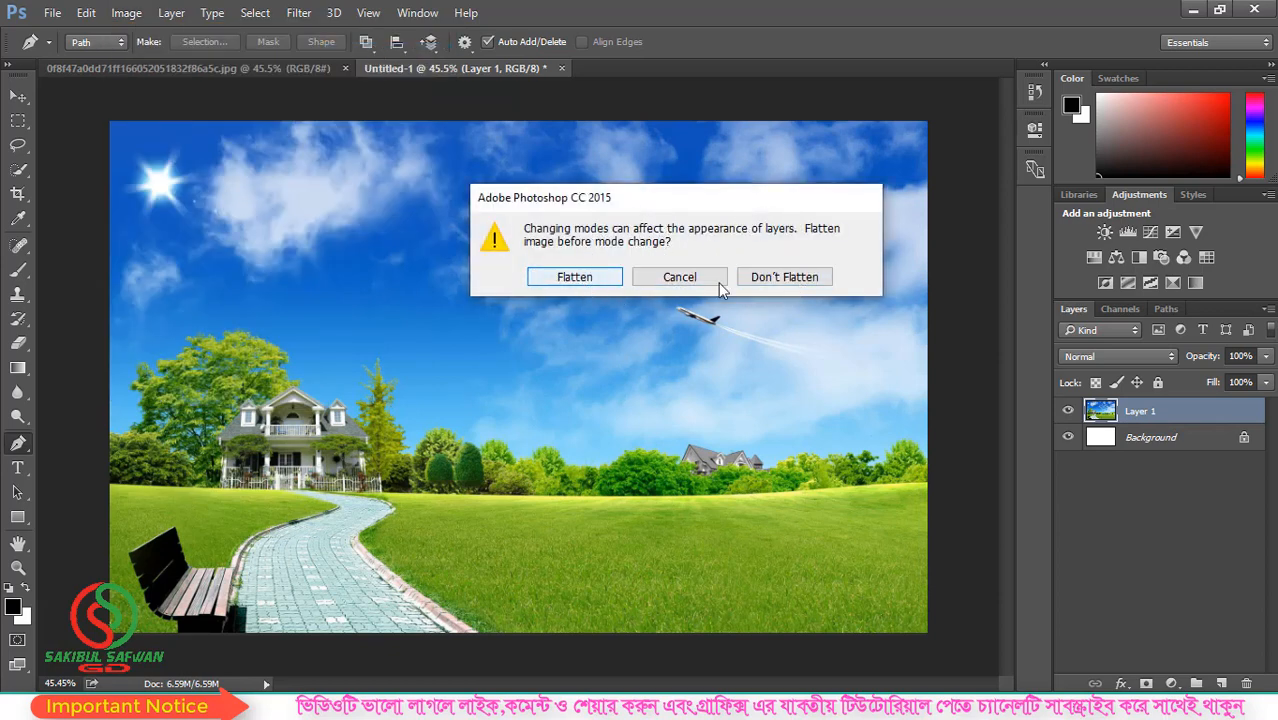
pyautogui.click(602, 285)
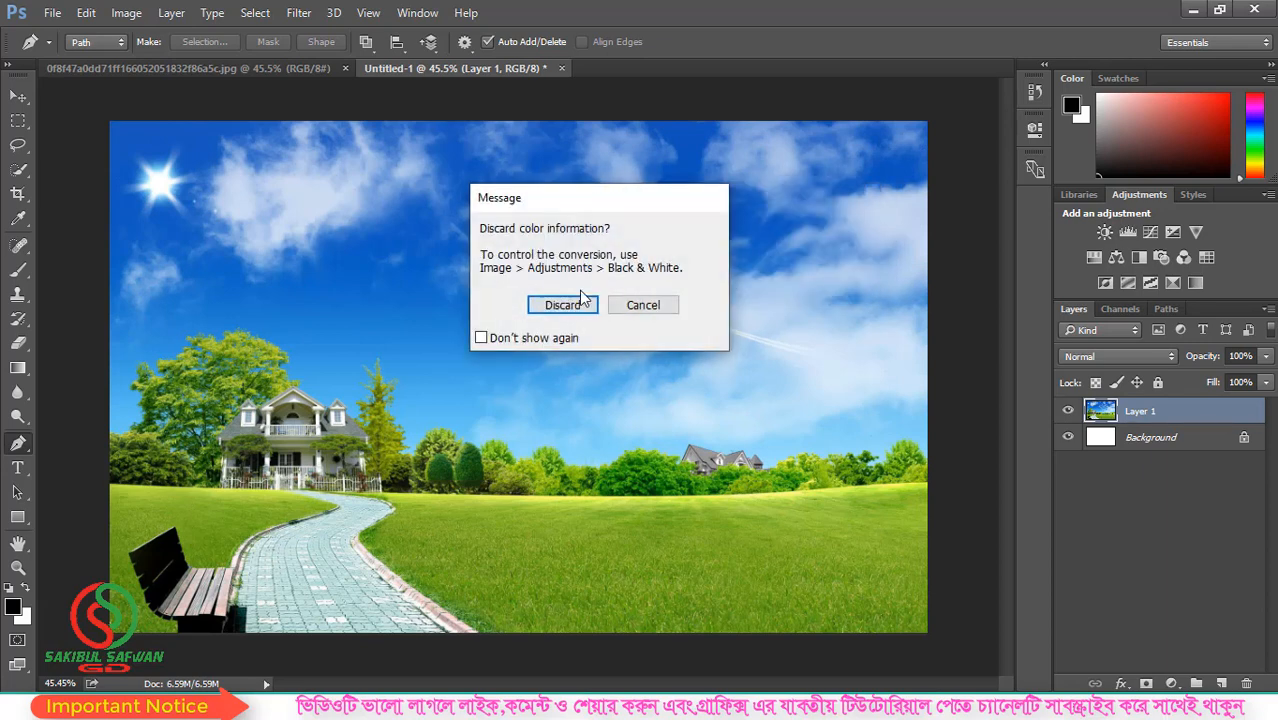
pyautogui.click(578, 302)
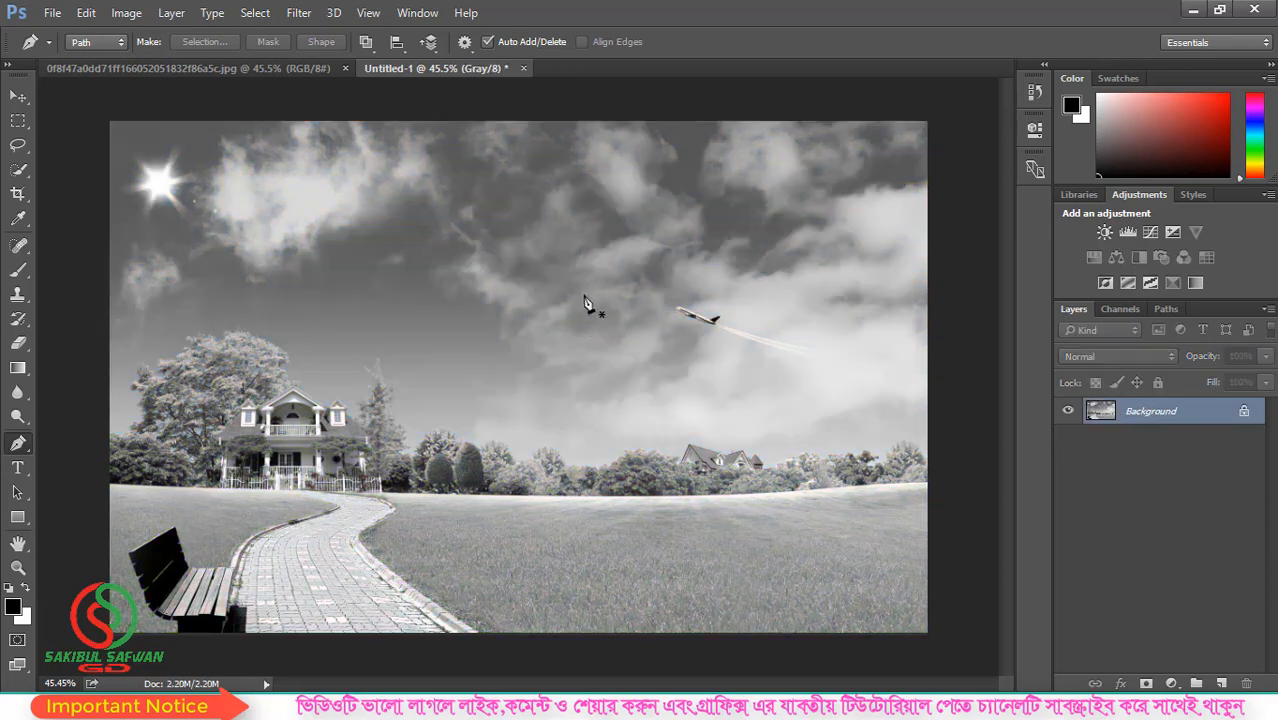
pyautogui.scroll(-1, 530, 276)
pyautogui.scroll(1, 592, 250)
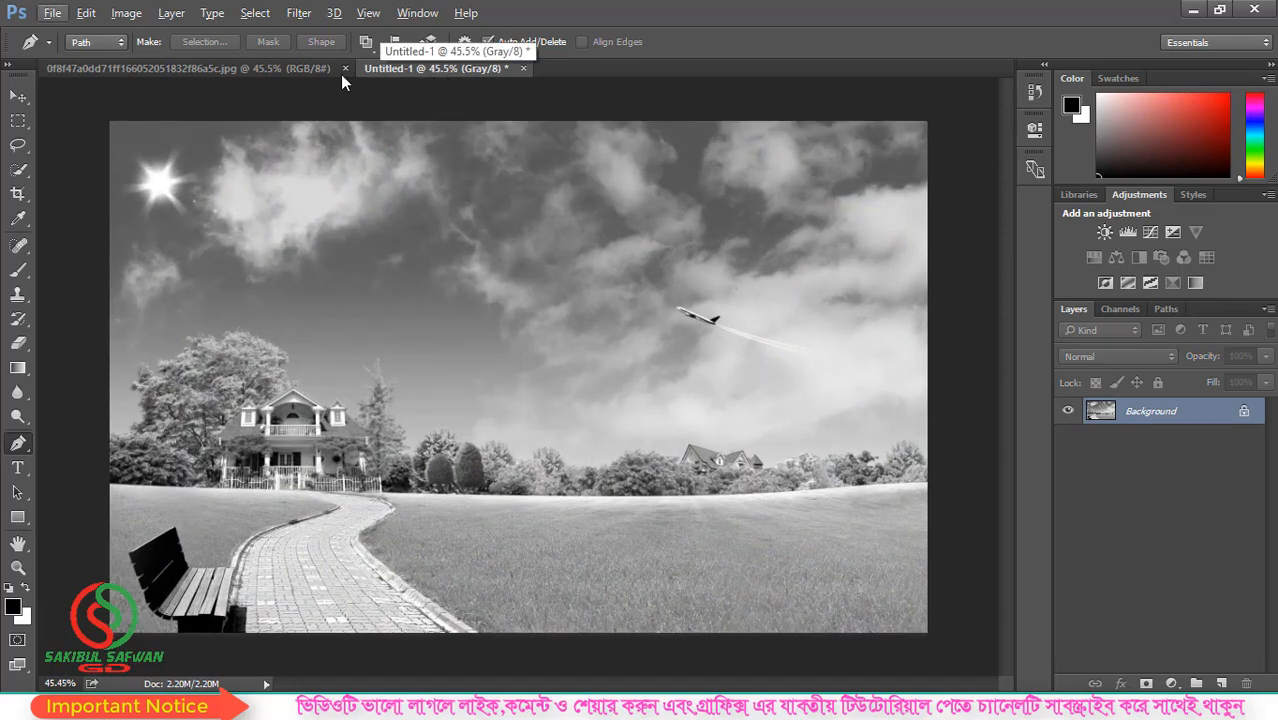
# Compare the original RGB image with the grayscale copy, and switch to the Move tool in the grayscale document
pyautogui.click(292, 72)
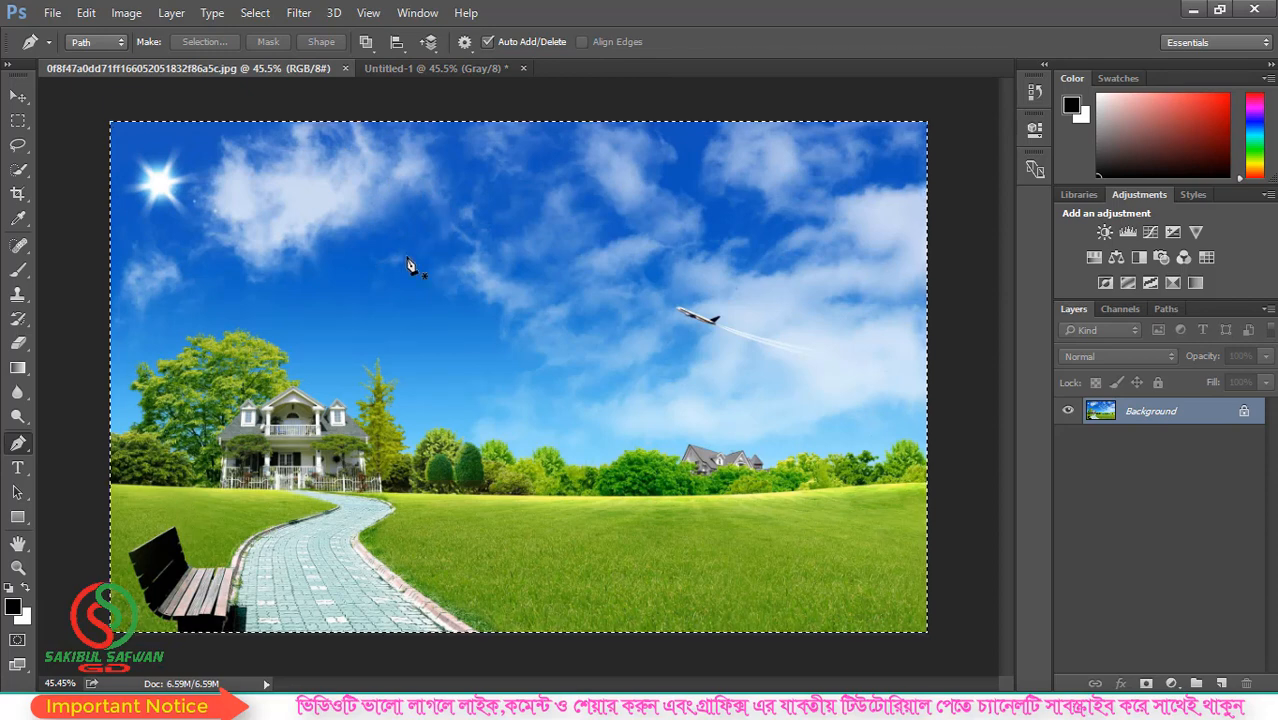
pyautogui.click(446, 72)
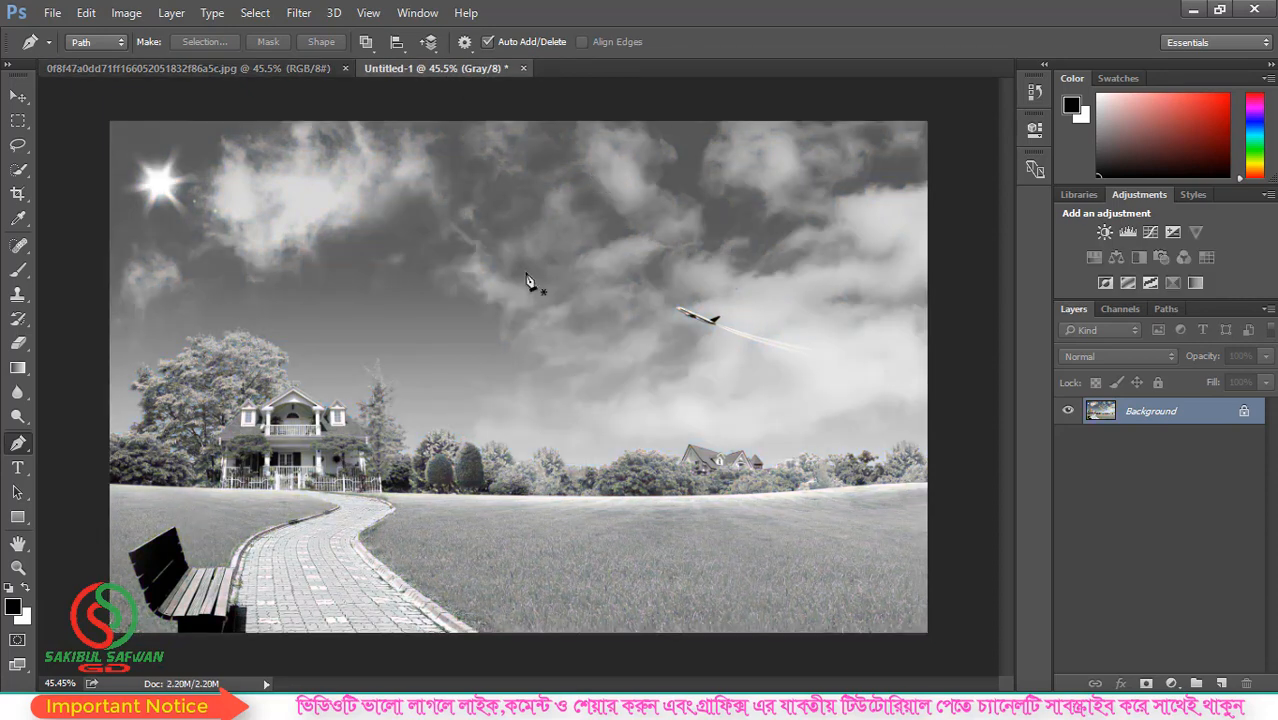
pyautogui.click(16, 99)
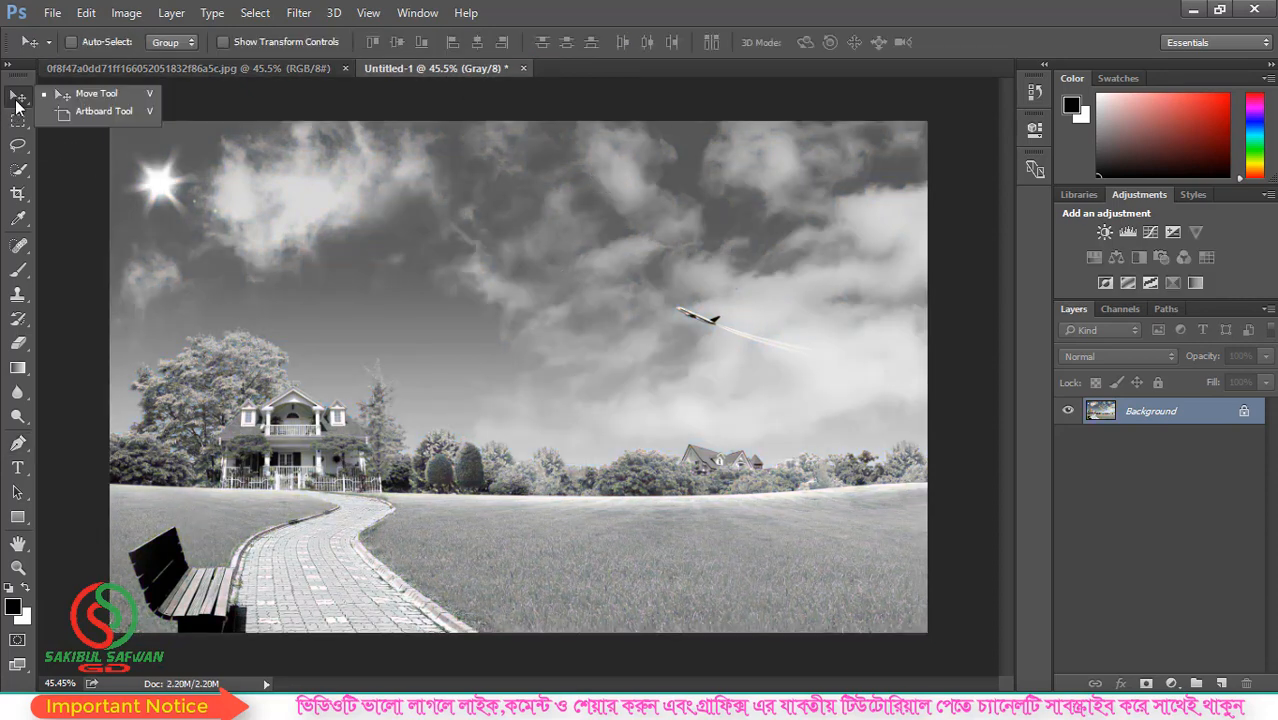
pyautogui.click(518, 157)
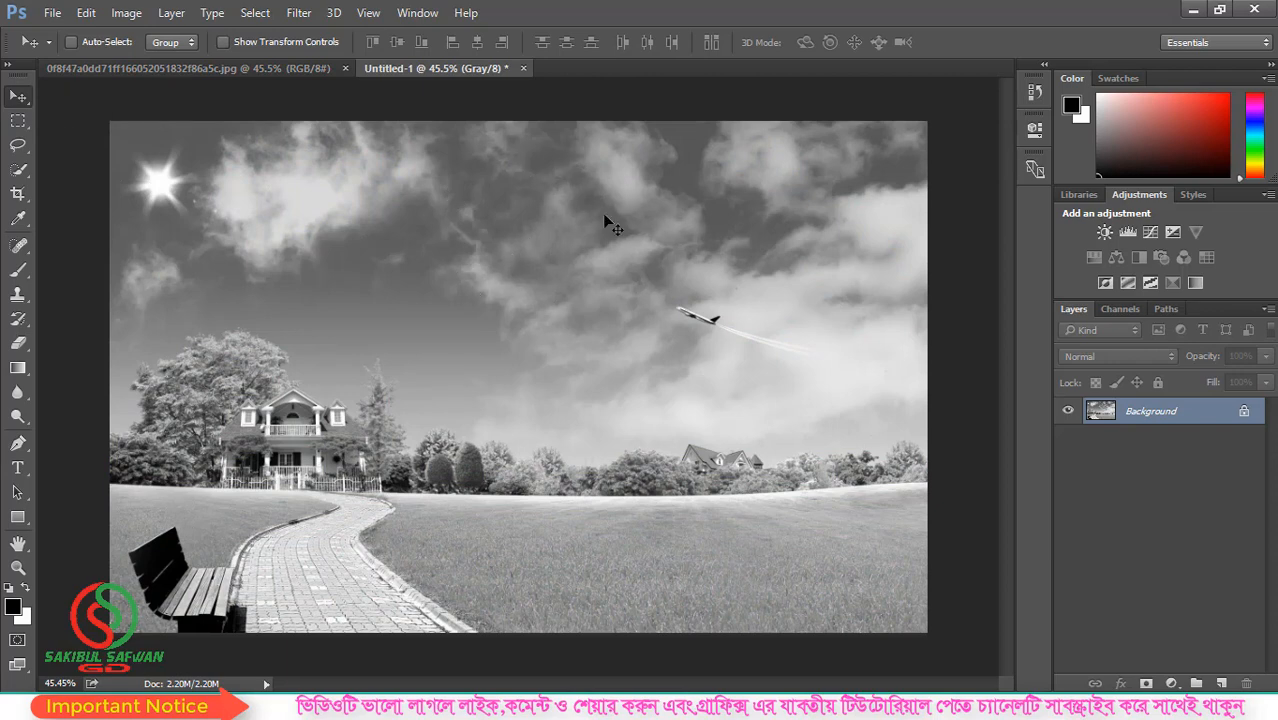
pyautogui.scroll(-1, 492, 266)
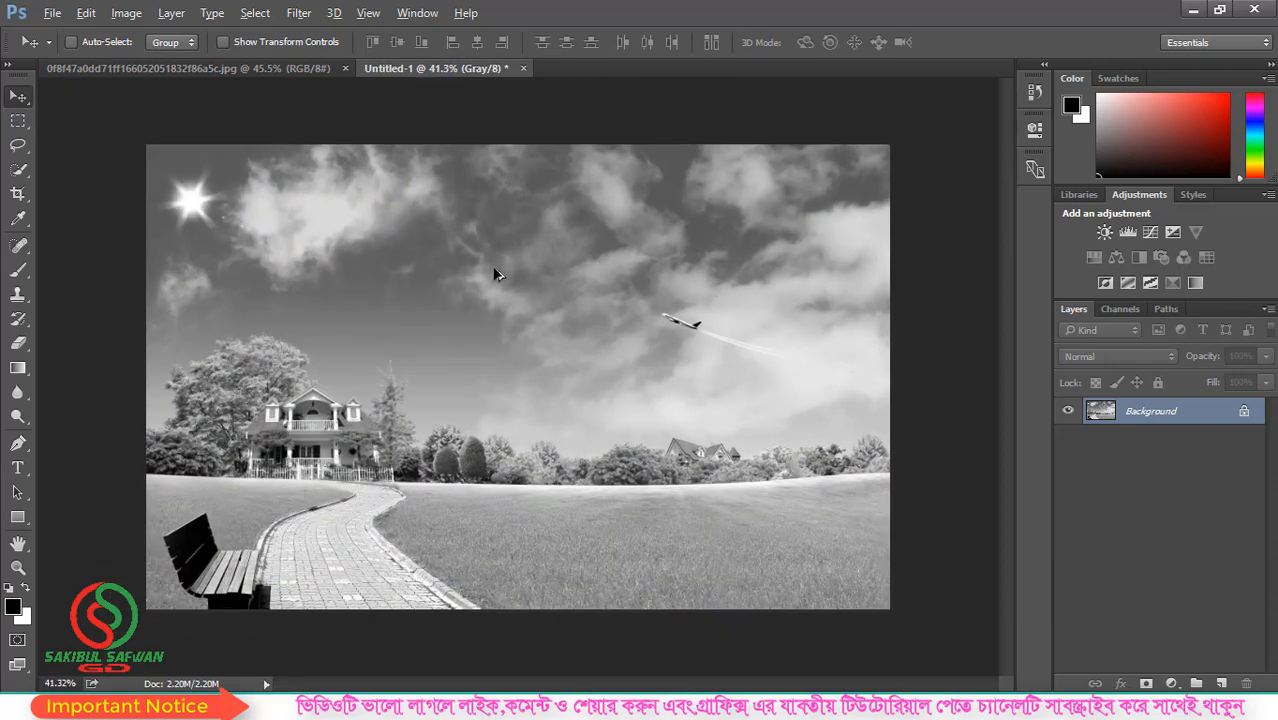
pyautogui.scroll(1, 494, 274)
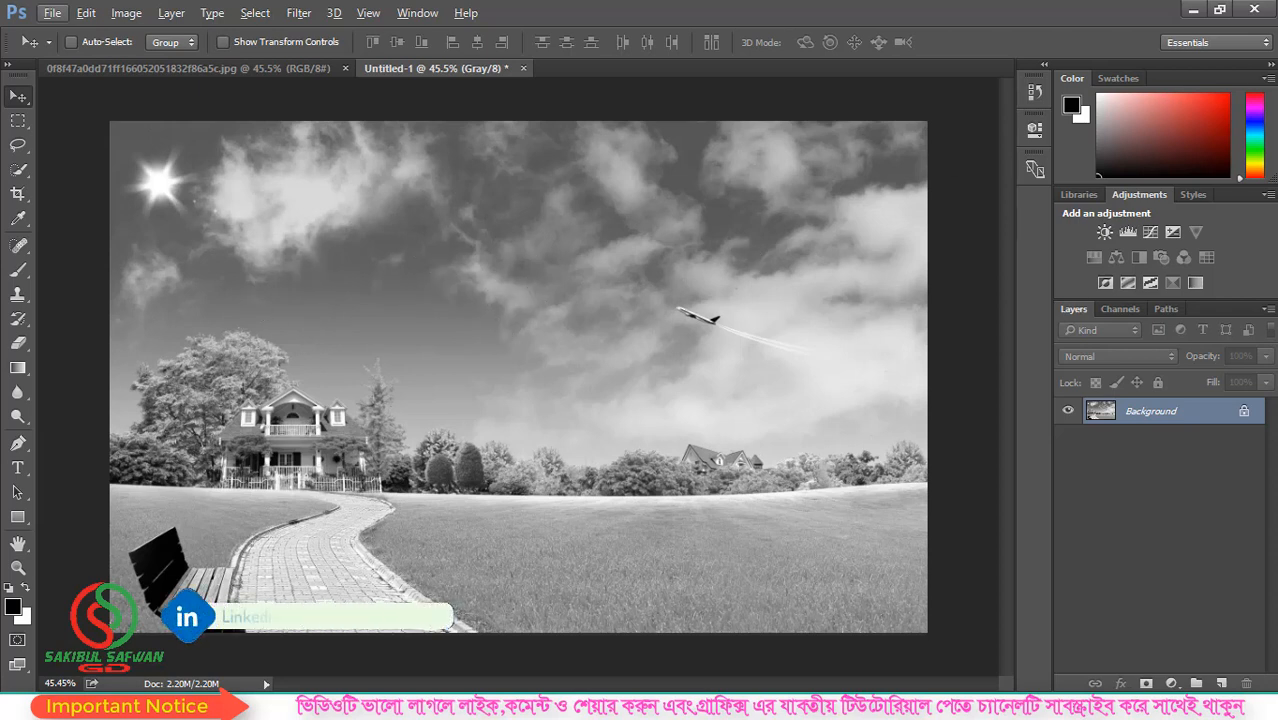
# Set the foreground color to pure red, ff0000, in the grayscale document and recheck it in the Color Picker
pyautogui.click(12, 606)
pyautogui.click(553, 247)
pyautogui.moveTo(553, 247); pyautogui.dragTo(640, 155)
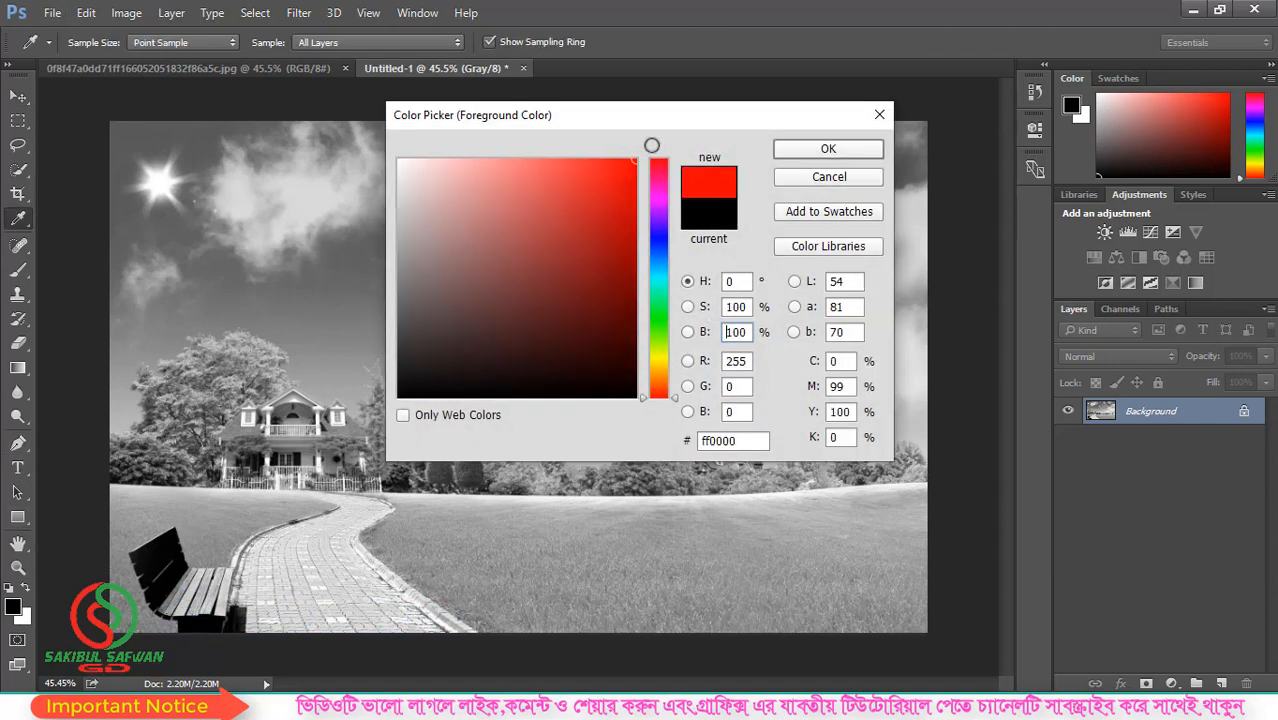
pyautogui.click(805, 152)
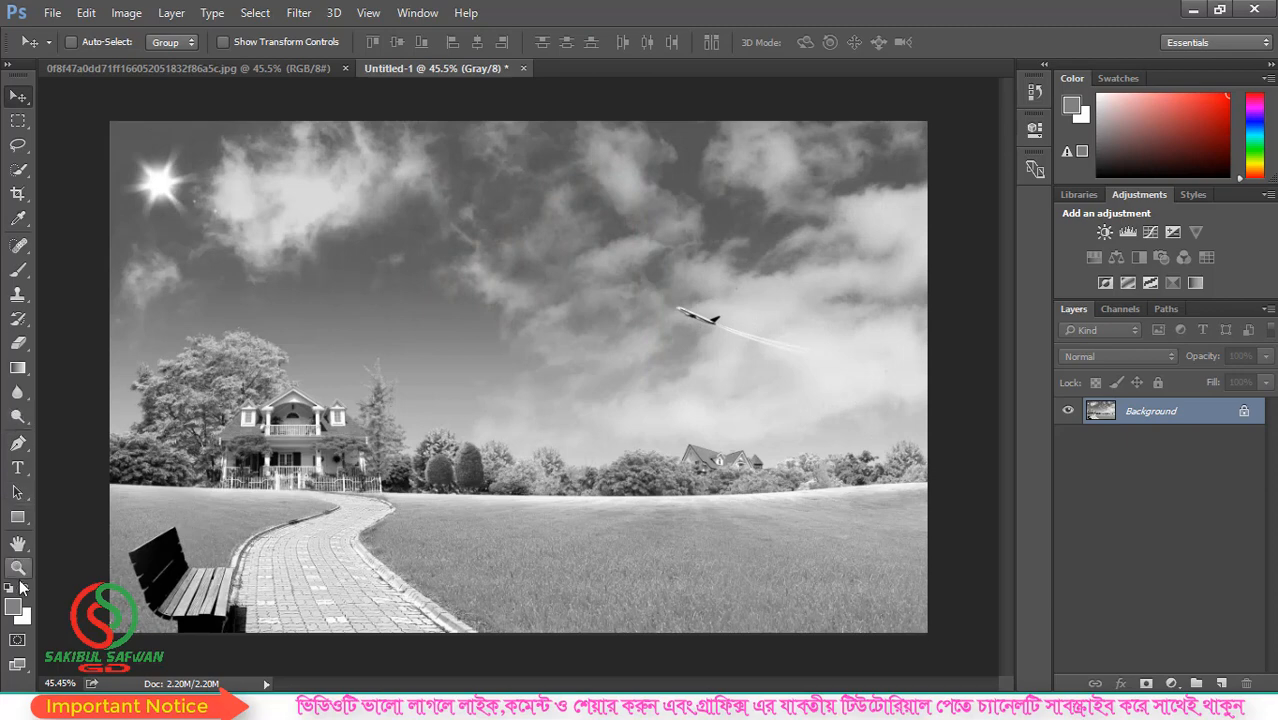
pyautogui.click(14, 612)
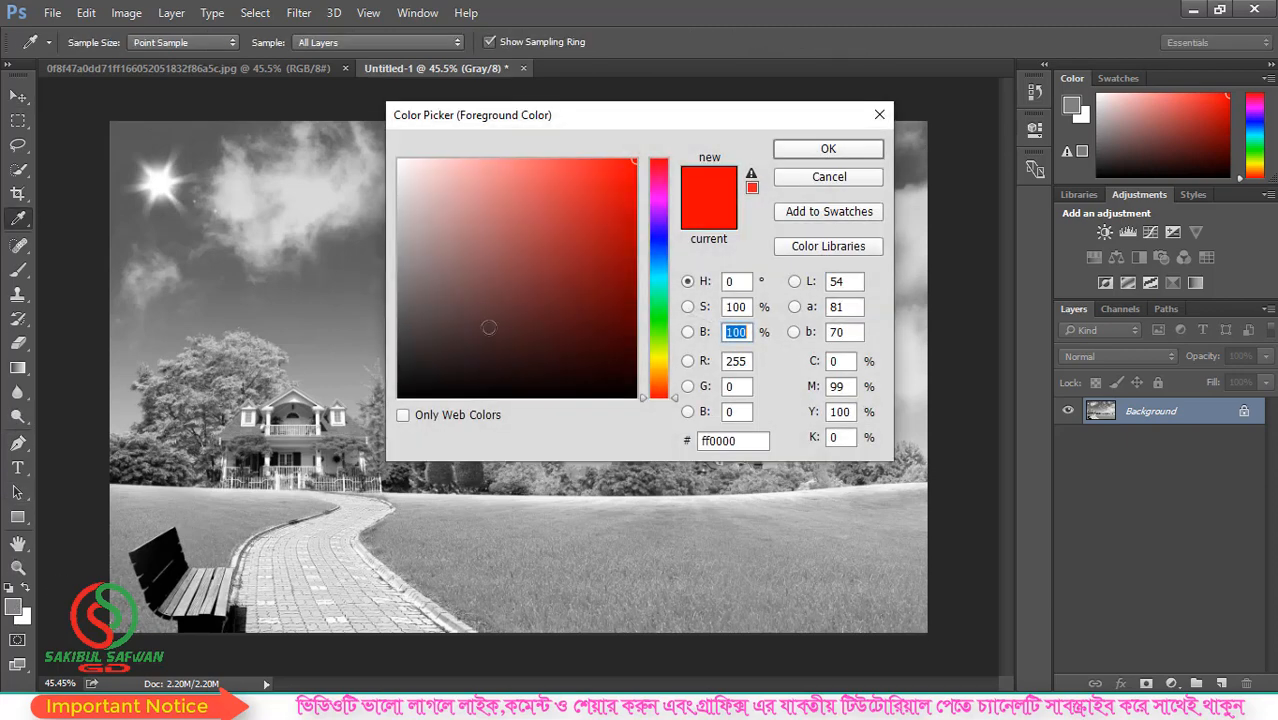
pyautogui.click(828, 149)
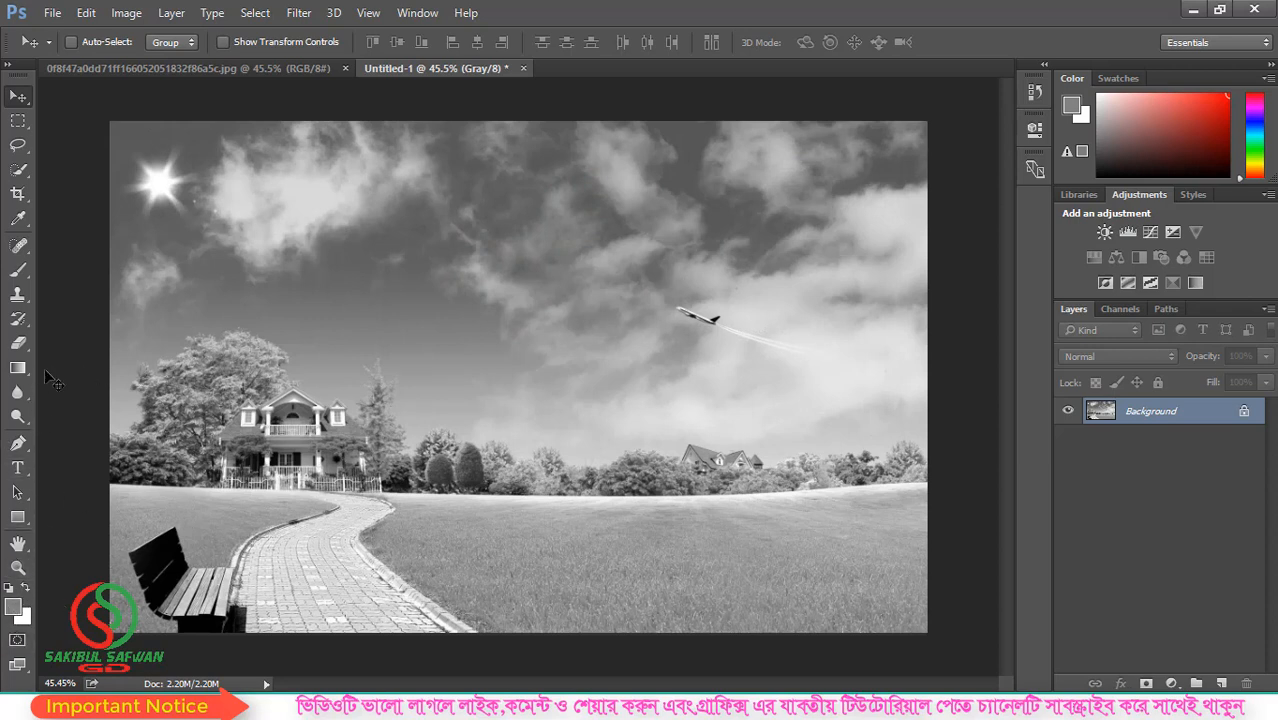
# Paint freehand looping strokes across the sky and field with the Brush tool at size 100
pyautogui.click(18, 270)
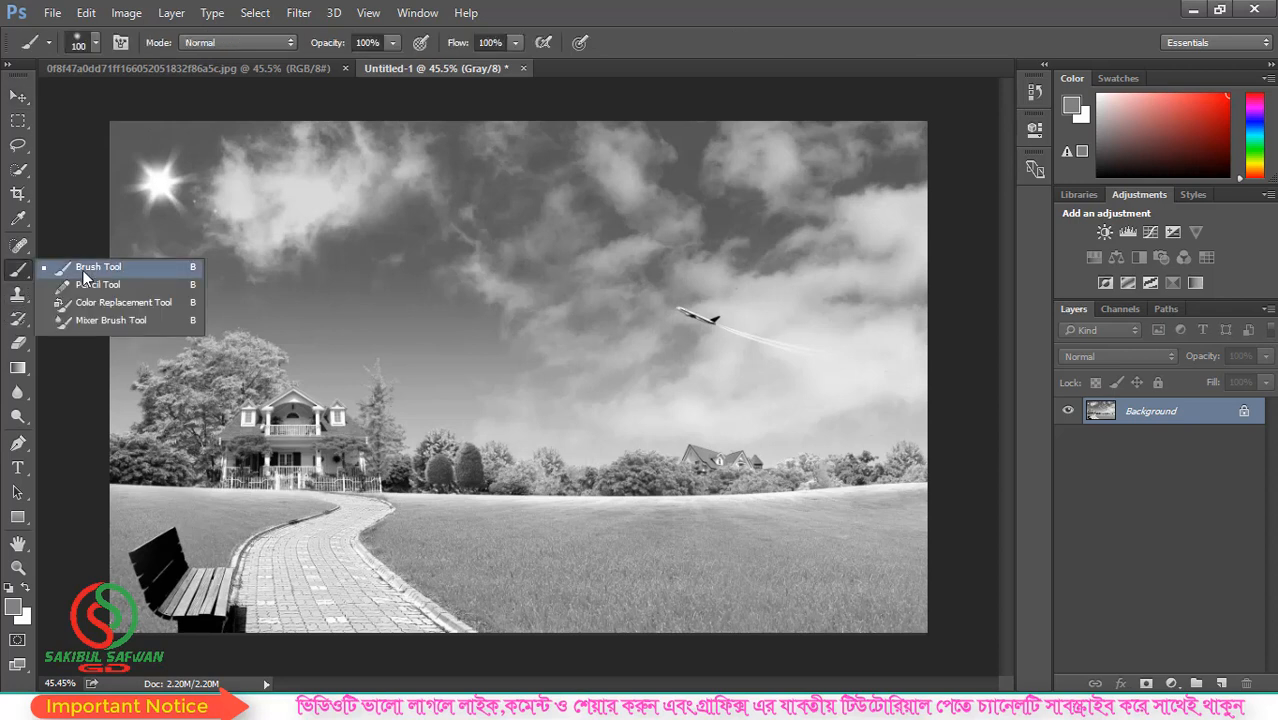
pyautogui.click(84, 268)
pyautogui.moveTo(488, 249)
pyautogui.mouseDown()
pyautogui.moveTo(626, 401)
pyautogui.moveTo(530, 490)
pyautogui.mouseUp()
pyautogui.moveTo(432, 375)
pyautogui.mouseDown()
pyautogui.moveTo(656, 359)
pyautogui.moveTo(779, 245)
pyautogui.moveTo(892, 411)
pyautogui.moveTo(645, 520)
pyautogui.mouseUp()
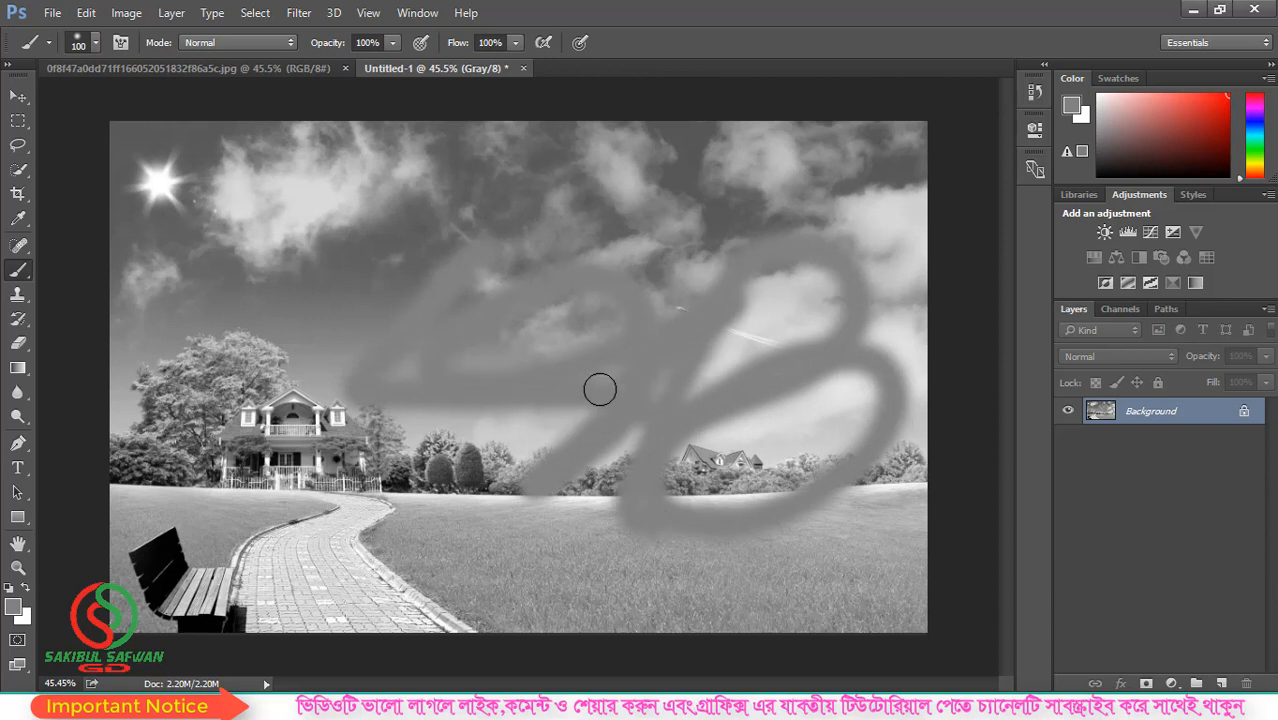
# Set the foreground color to blue, 2a00ff, and try a freehand brush stroke over the existing strokes, undoing it
pyautogui.click(13, 607)
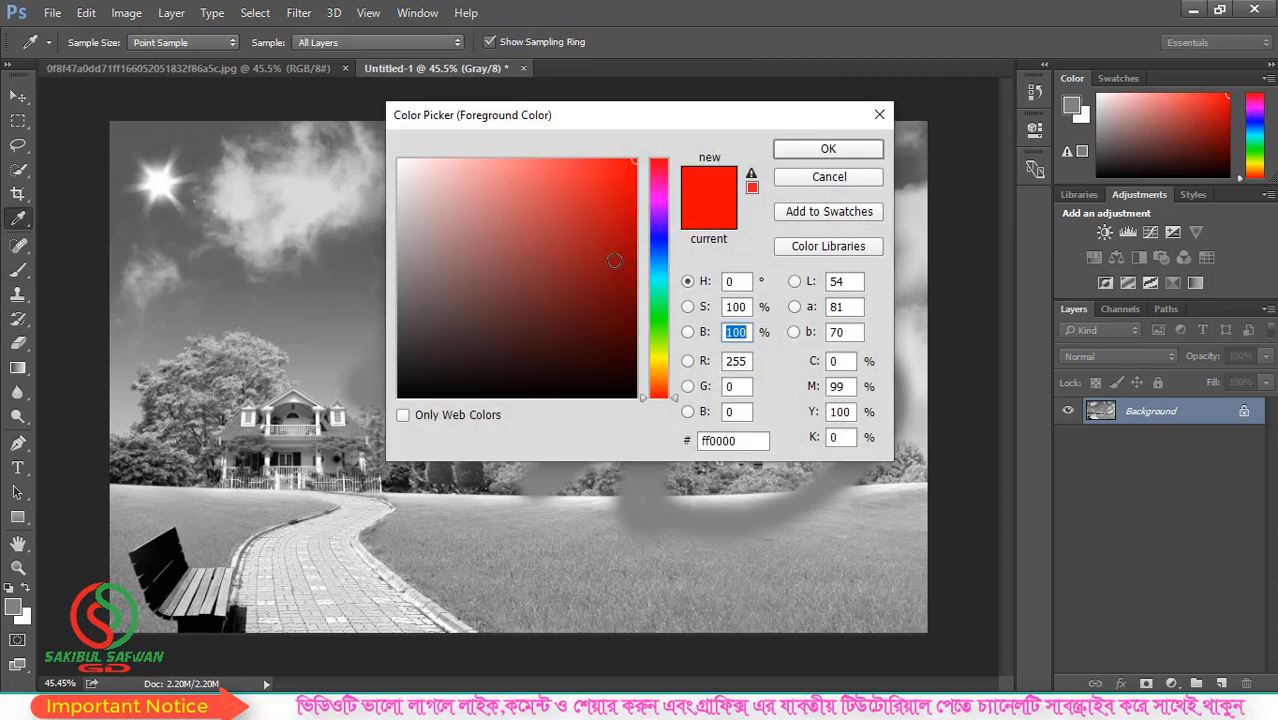
pyautogui.click(659, 240)
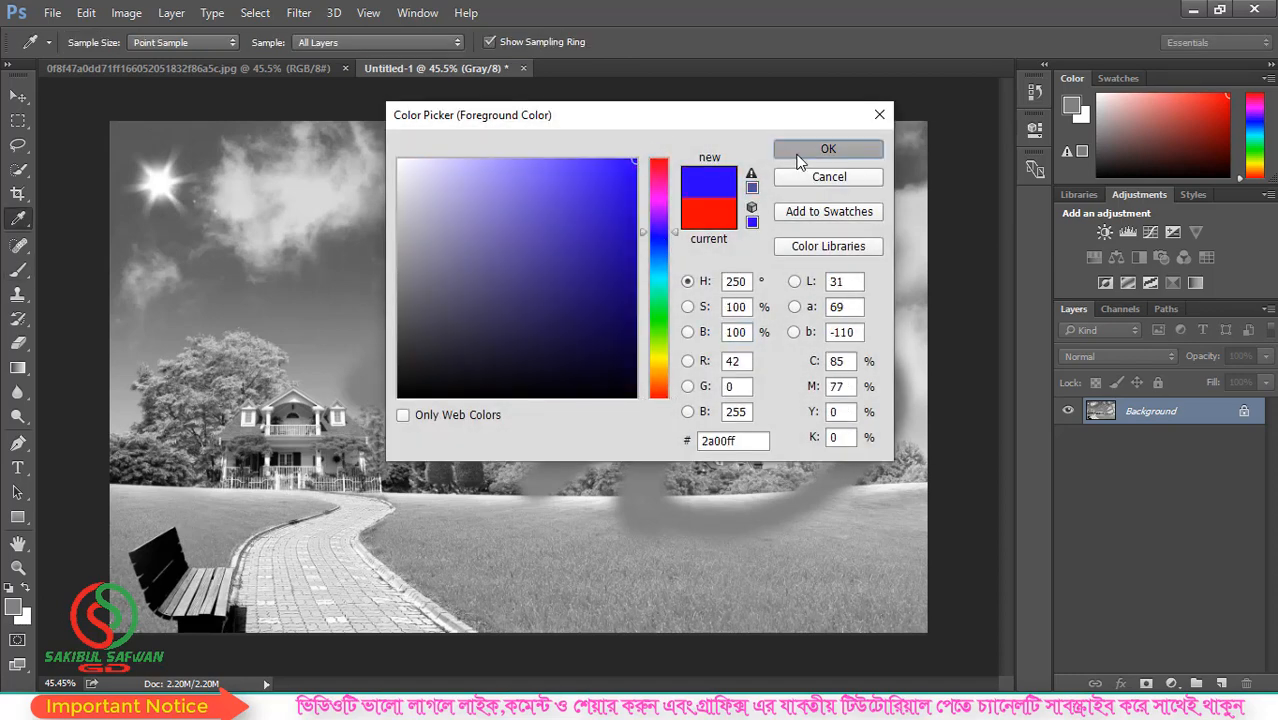
pyautogui.click(828, 148)
pyautogui.moveTo(502, 258)
pyautogui.mouseDown()
pyautogui.moveTo(552, 368)
pyautogui.moveTo(712, 426)
pyautogui.moveTo(752, 410)
pyautogui.mouseUp()
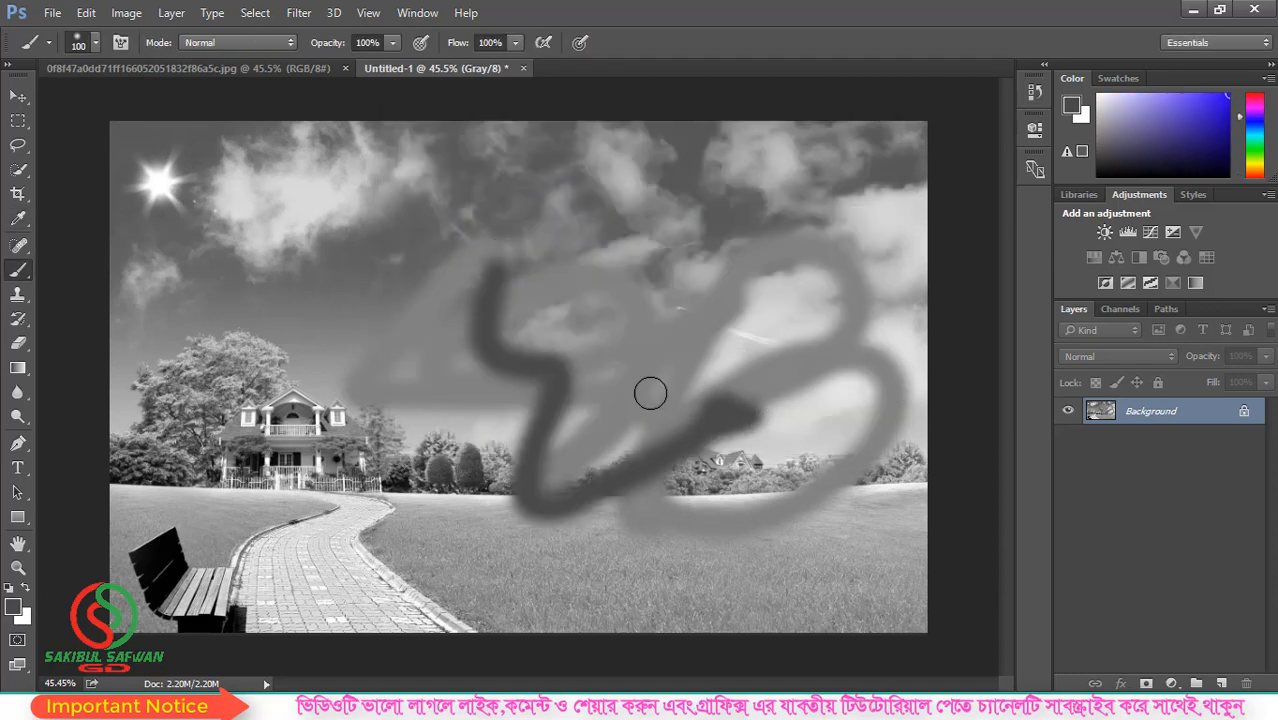
pyautogui.hotkey('ctrl', 'alt', 'z')
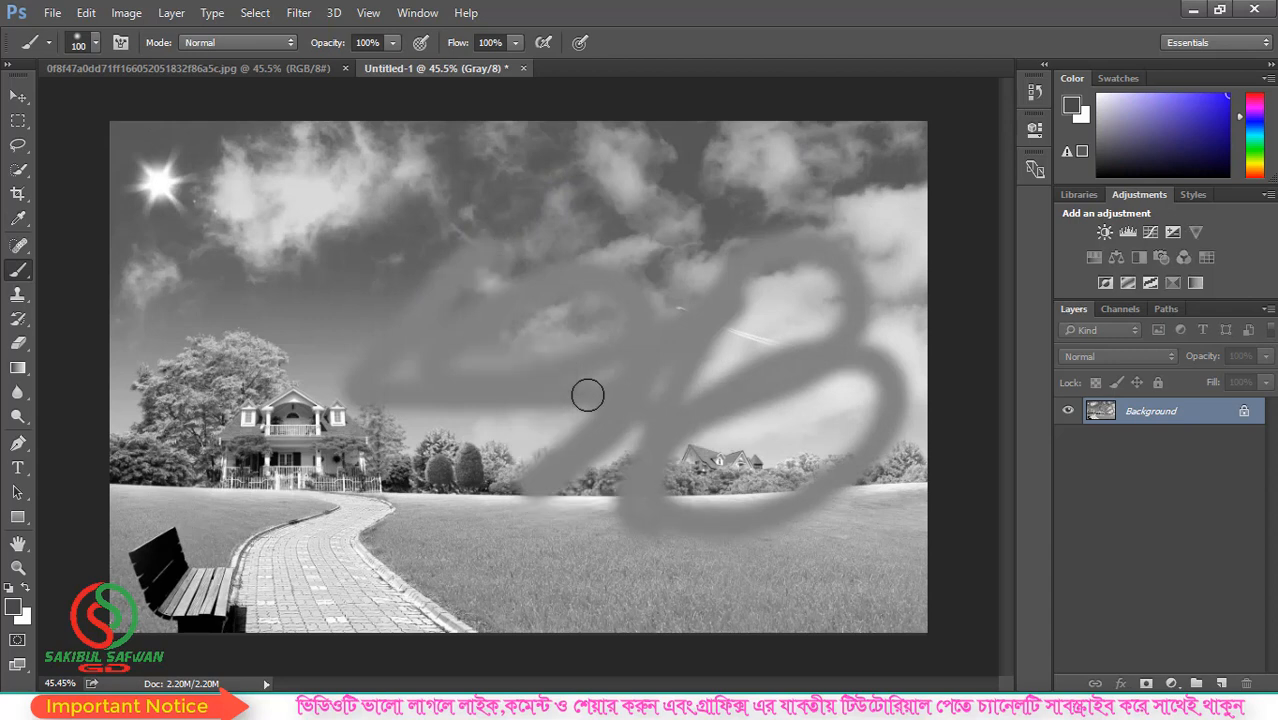
# Undo the brush strokes in the grayscale document, and paste a copy of the RGB photo into it as a new layer
pyautogui.hotkey('ctrl', 'alt', 'z')
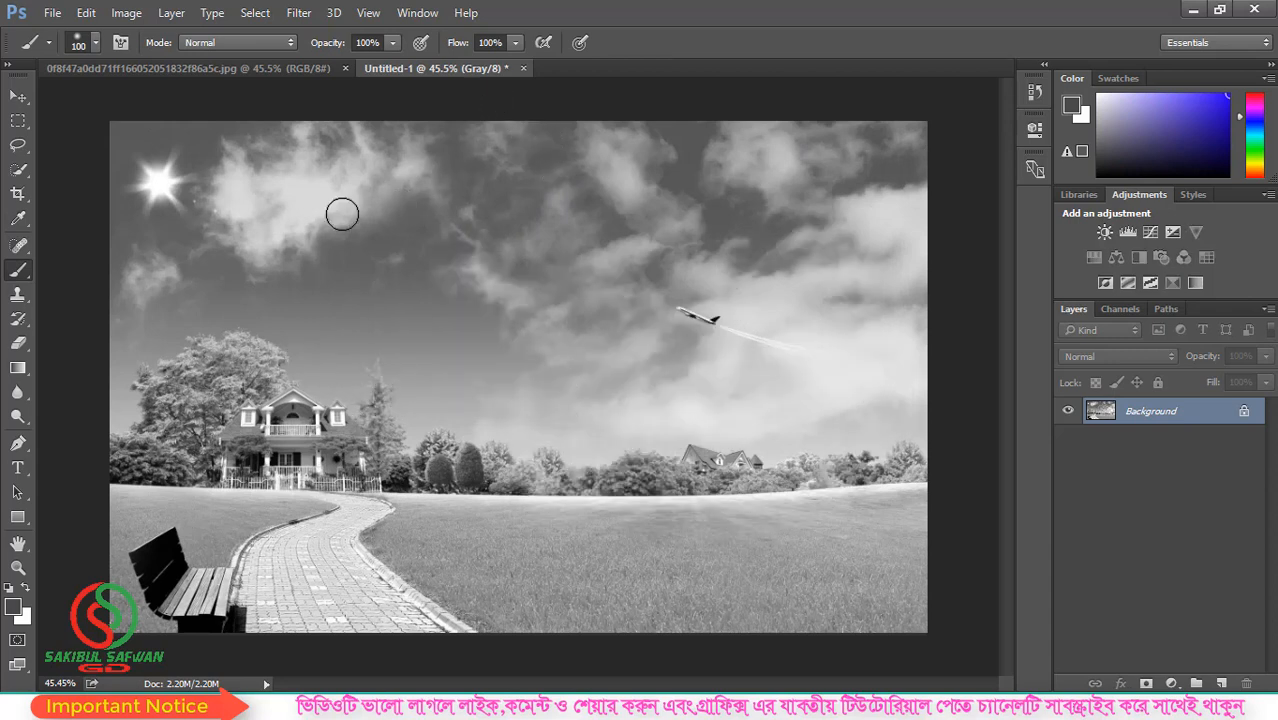
pyautogui.click(245, 71)
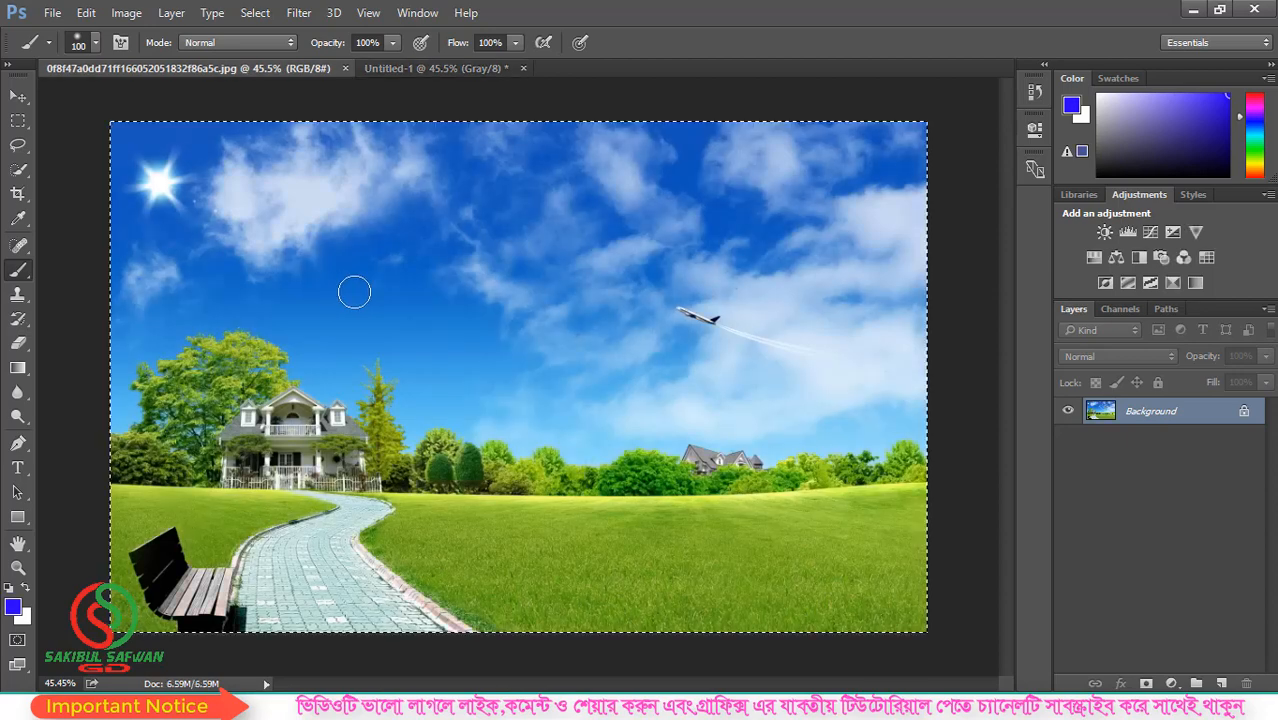
pyautogui.click(86, 13)
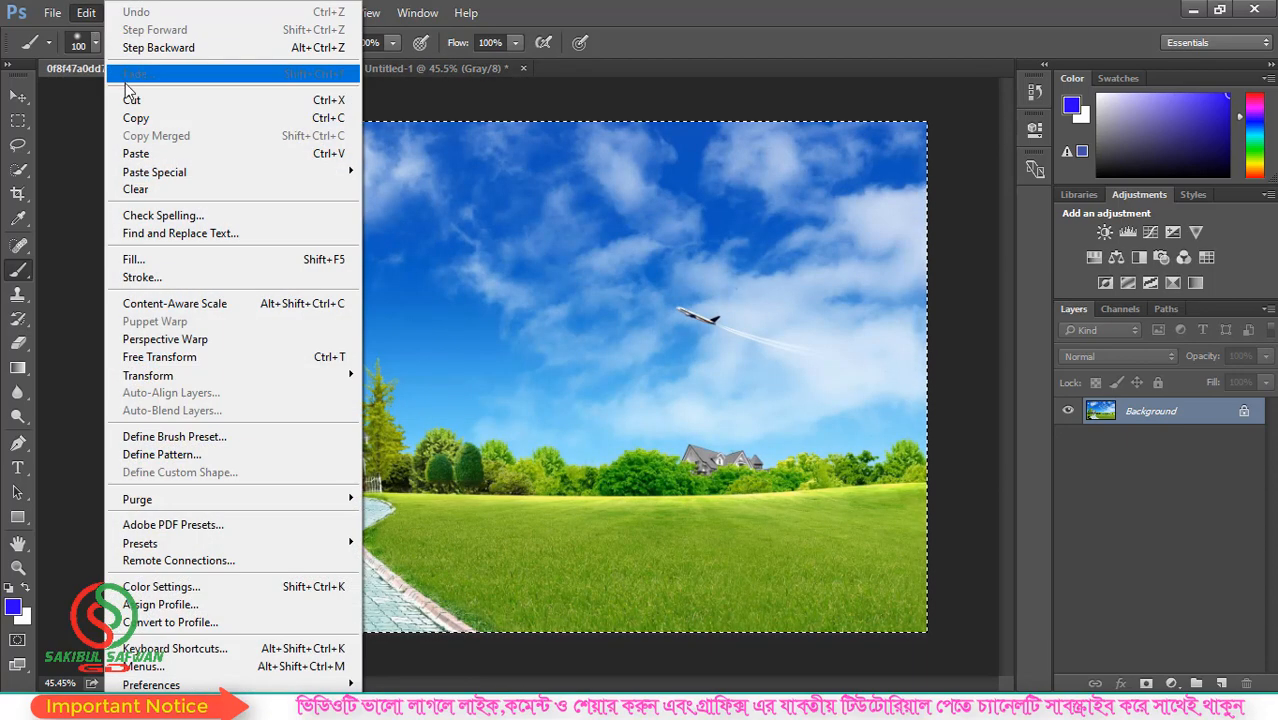
pyautogui.click(125, 100)
pyautogui.click(18, 96)
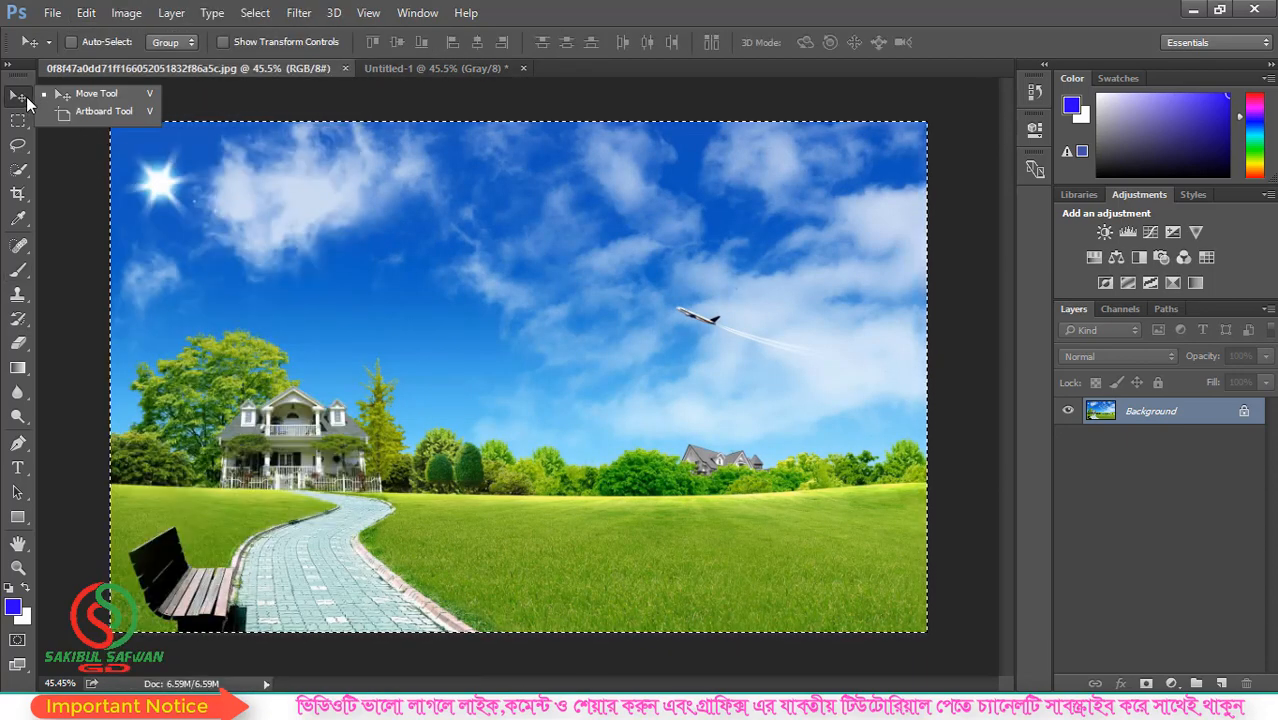
pyautogui.click(417, 67)
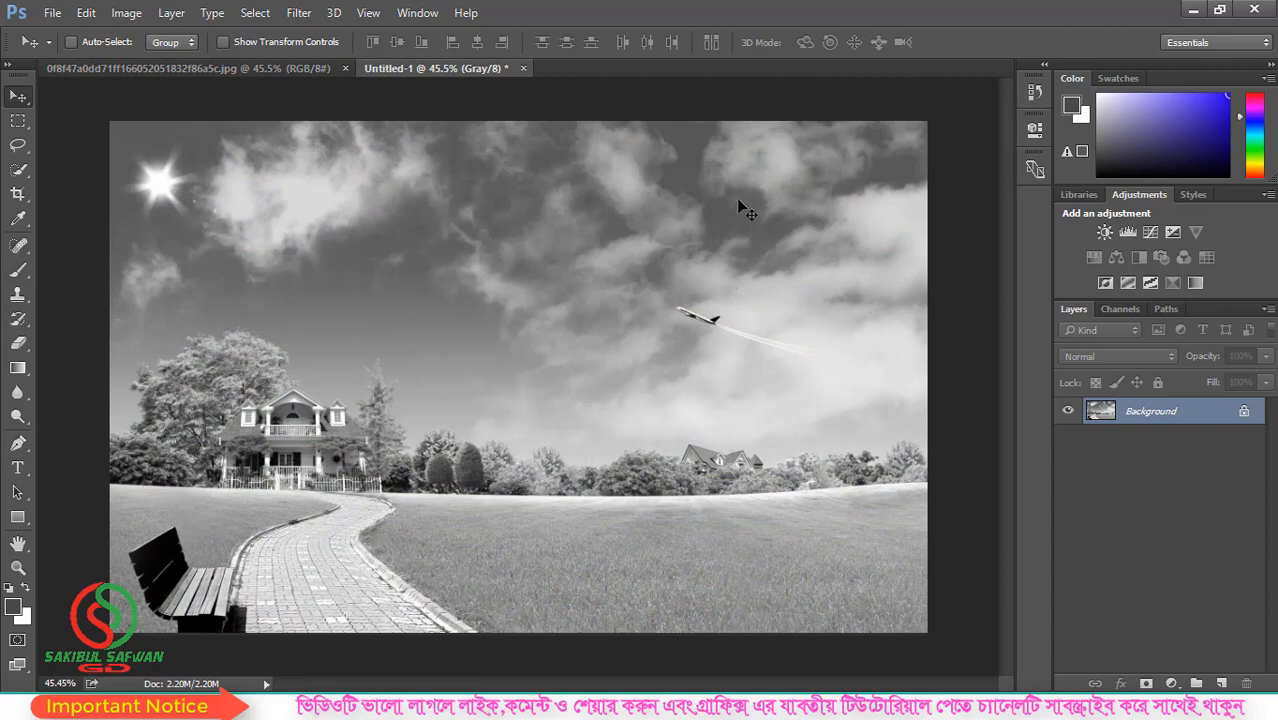
pyautogui.click(86, 12)
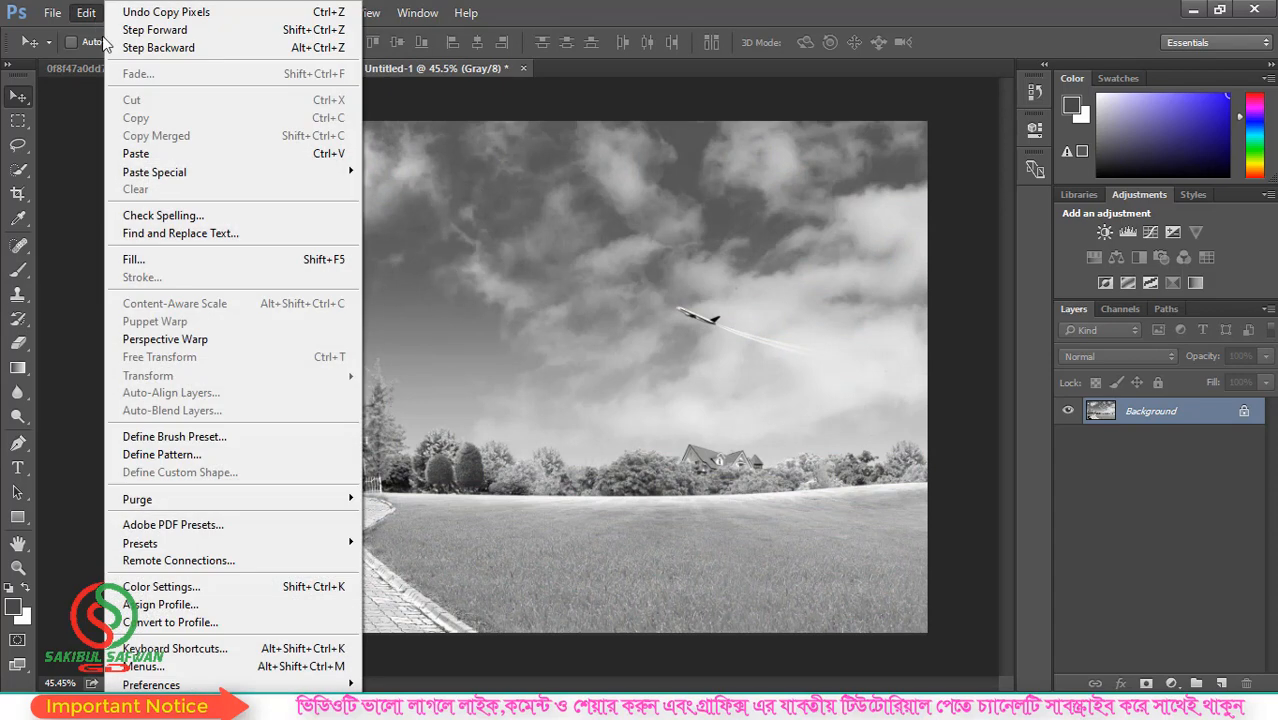
pyautogui.click(140, 149)
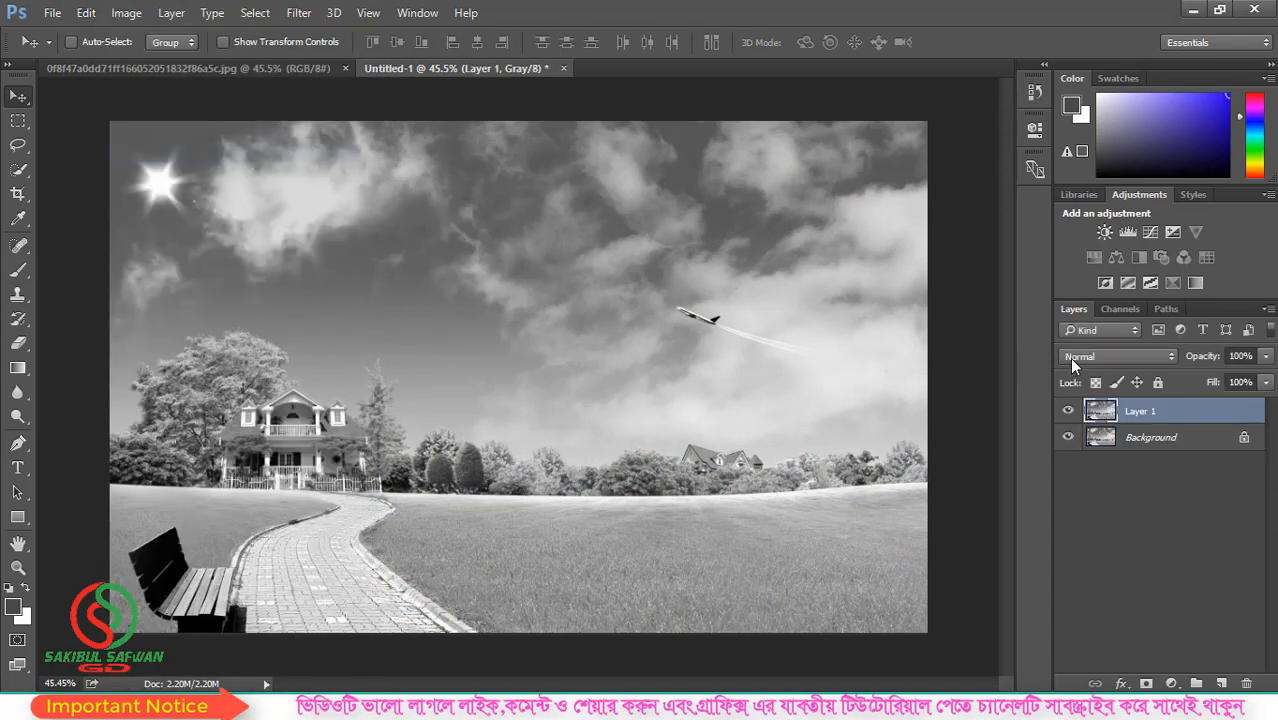
# Scale the pasted layer down to roughly half size and place it over the middle of the grayscale photo
pyautogui.hotkey('ctrl', 't')
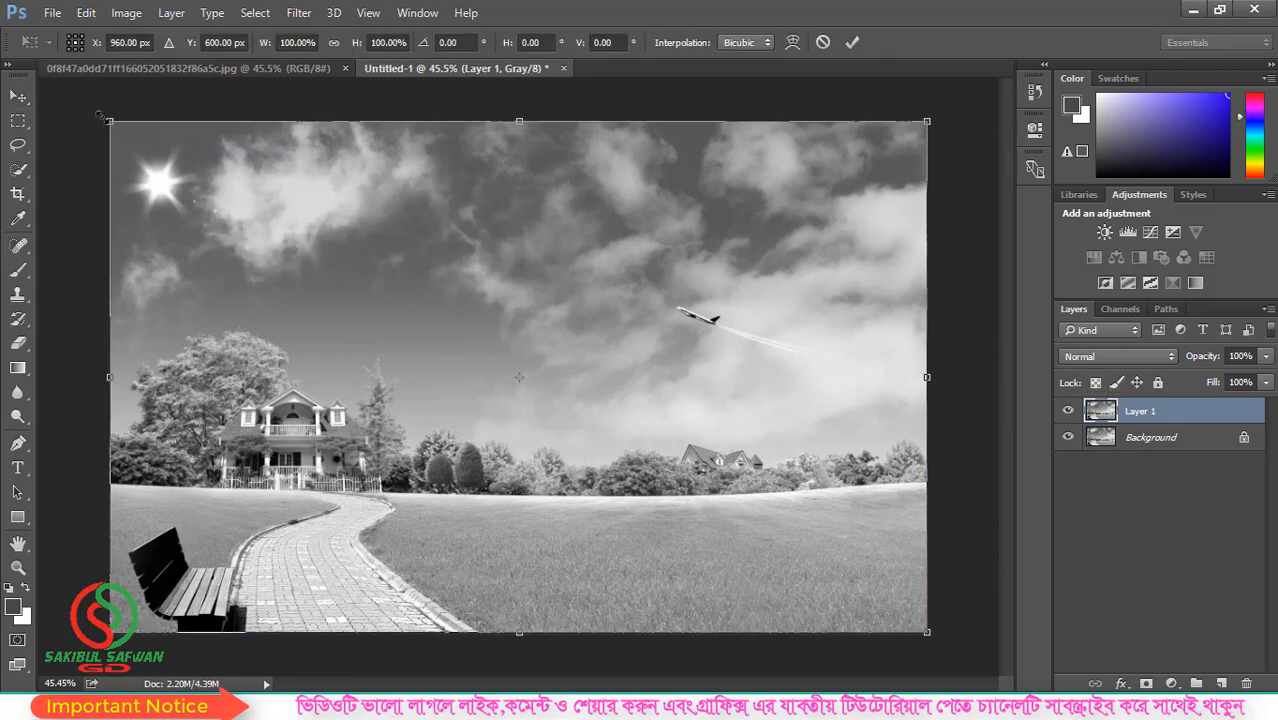
pyautogui.moveTo(127, 138); pyautogui.dragTo(502, 374)
pyautogui.moveTo(727, 426); pyautogui.dragTo(517, 310)
pyautogui.click(852, 42)
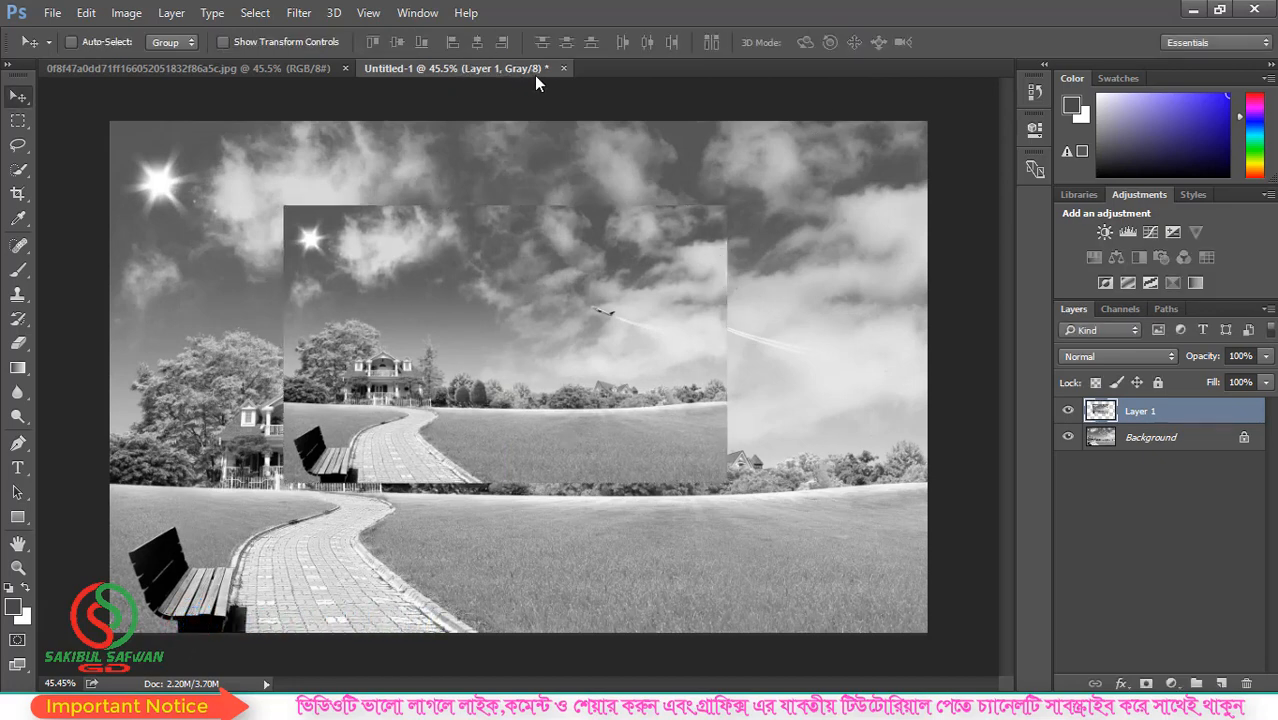
# Convert the grayscale document to RGB Color with its layers flattened, and try to move the flattened background
pyautogui.click(133, 20)
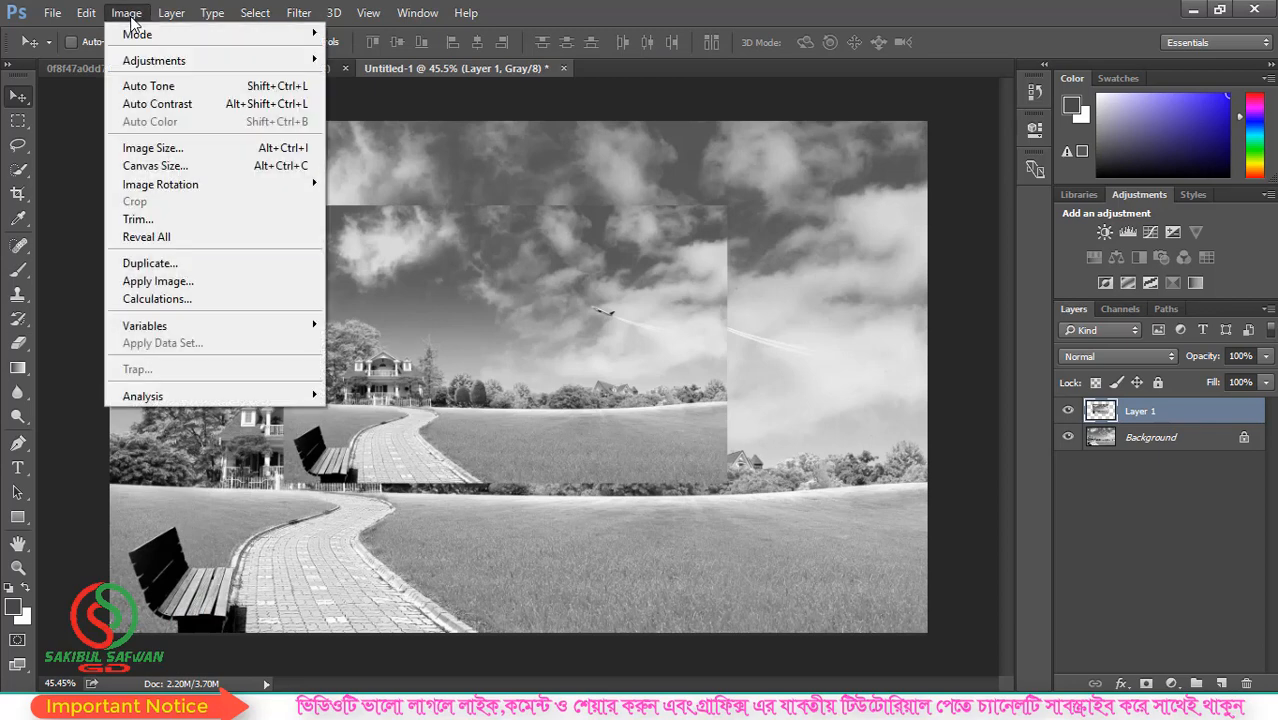
pyautogui.moveTo(152, 38)
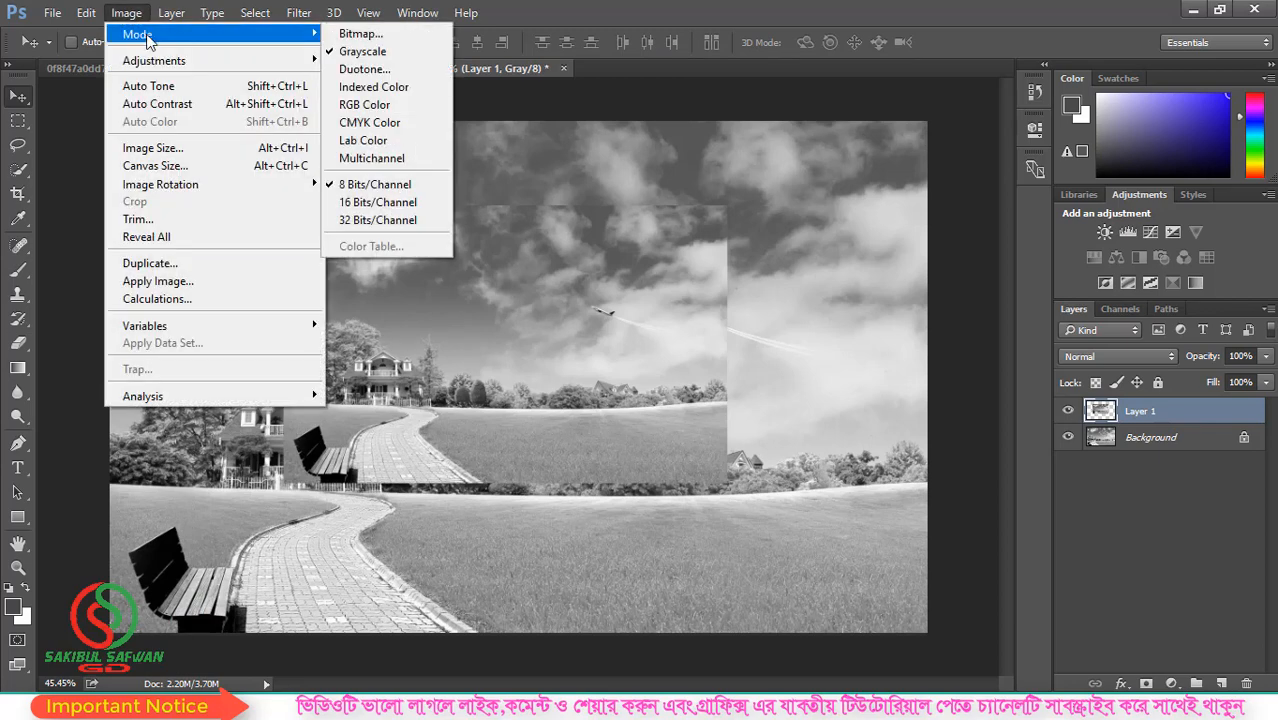
pyautogui.click(371, 112)
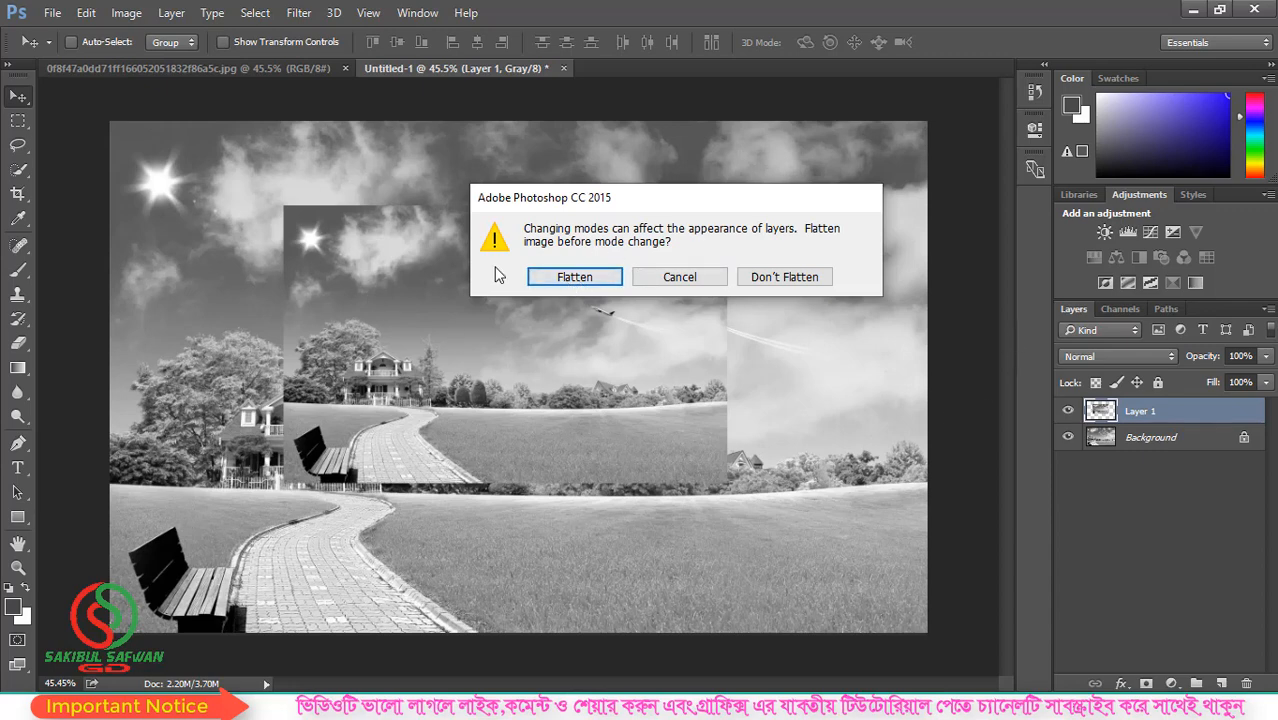
pyautogui.click(603, 284)
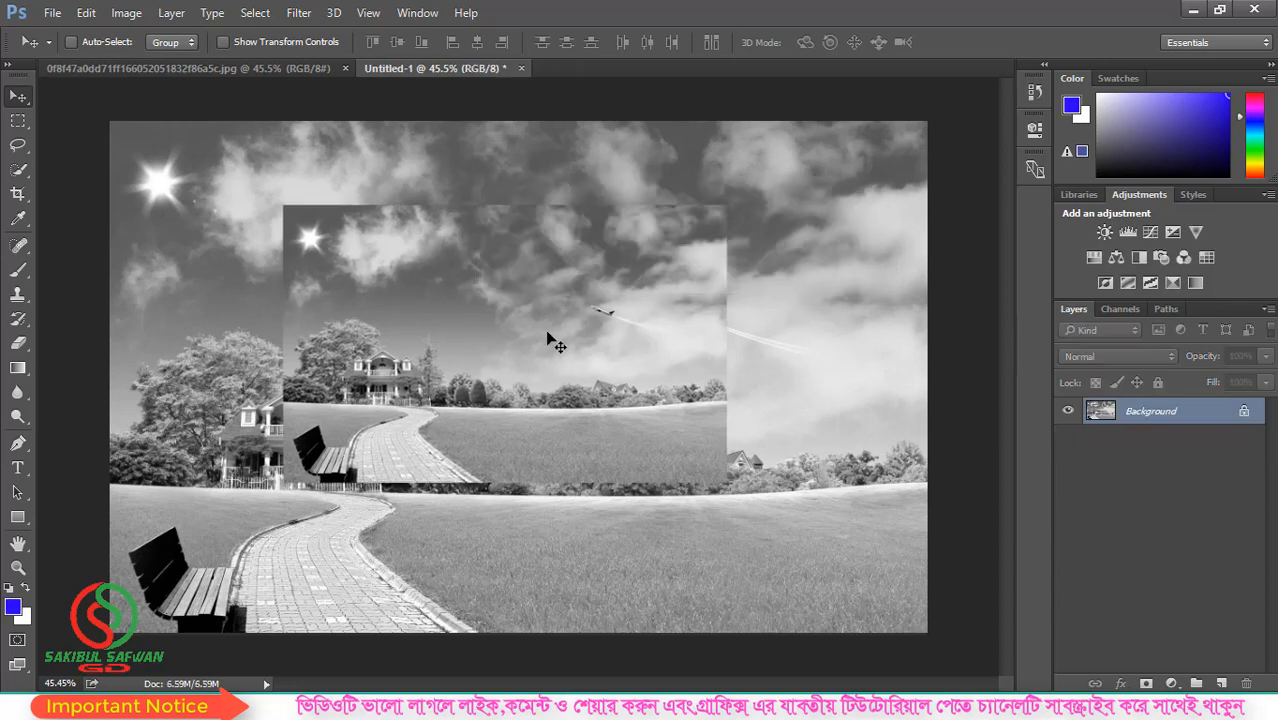
pyautogui.moveTo(508, 273); pyautogui.dragTo(551, 284)
pyautogui.press('Return')
# Try a freehand blue Brush stroke at size 100 across the flattened image, and undo it
pyautogui.moveTo(18, 269); pyautogui.dragTo(62, 280)
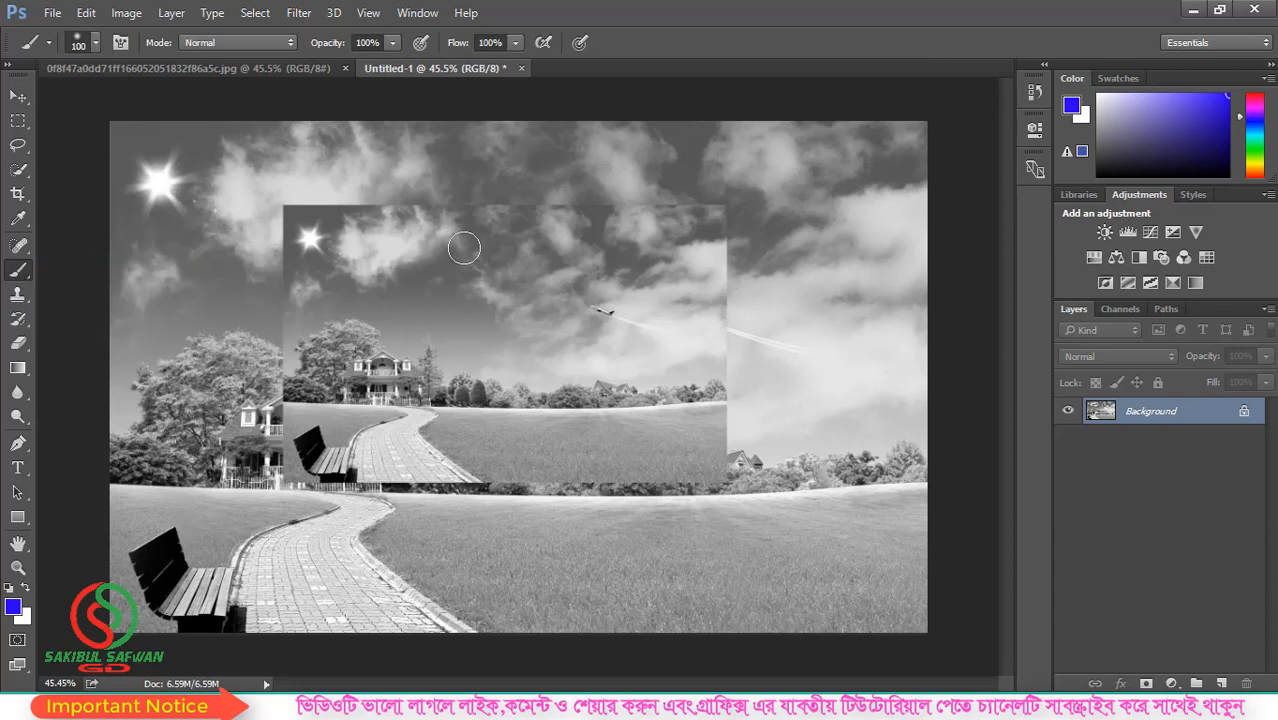
pyautogui.moveTo(462, 232)
pyautogui.mouseDown()
pyautogui.moveTo(562, 464)
pyautogui.moveTo(747, 367)
pyautogui.moveTo(756, 292)
pyautogui.mouseUp()
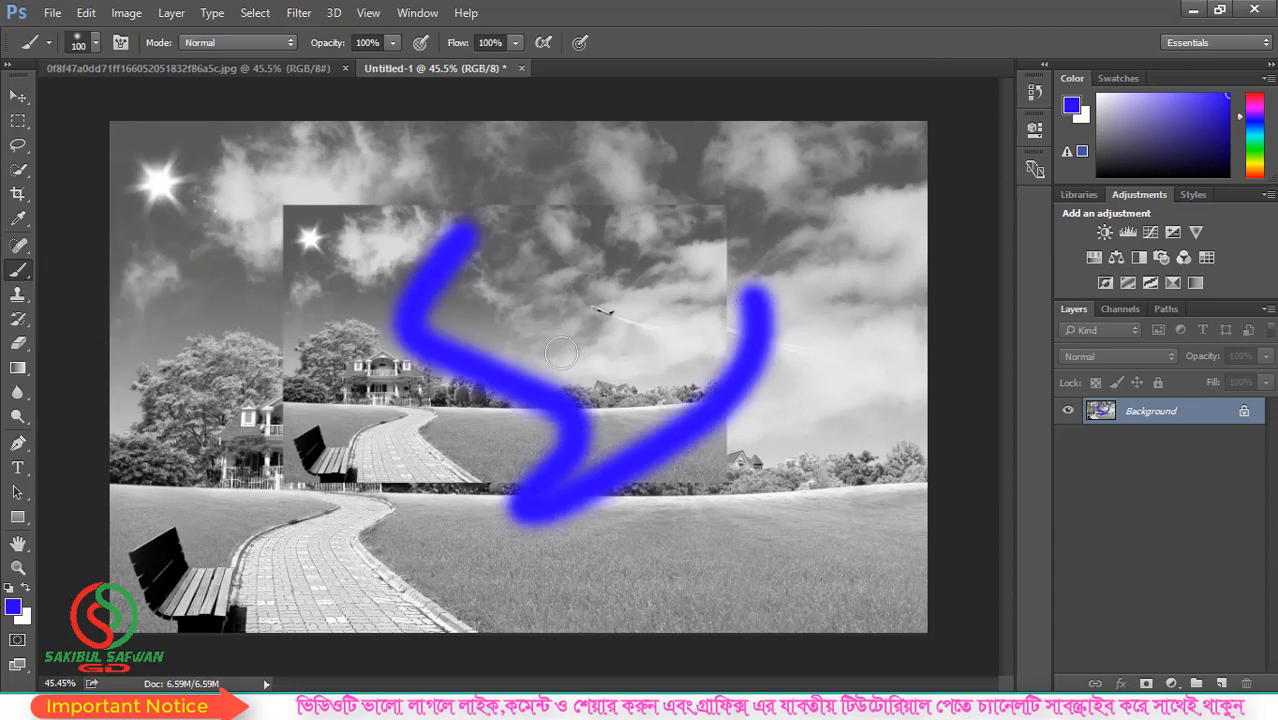
pyautogui.hotkey('ctrl', 'z')
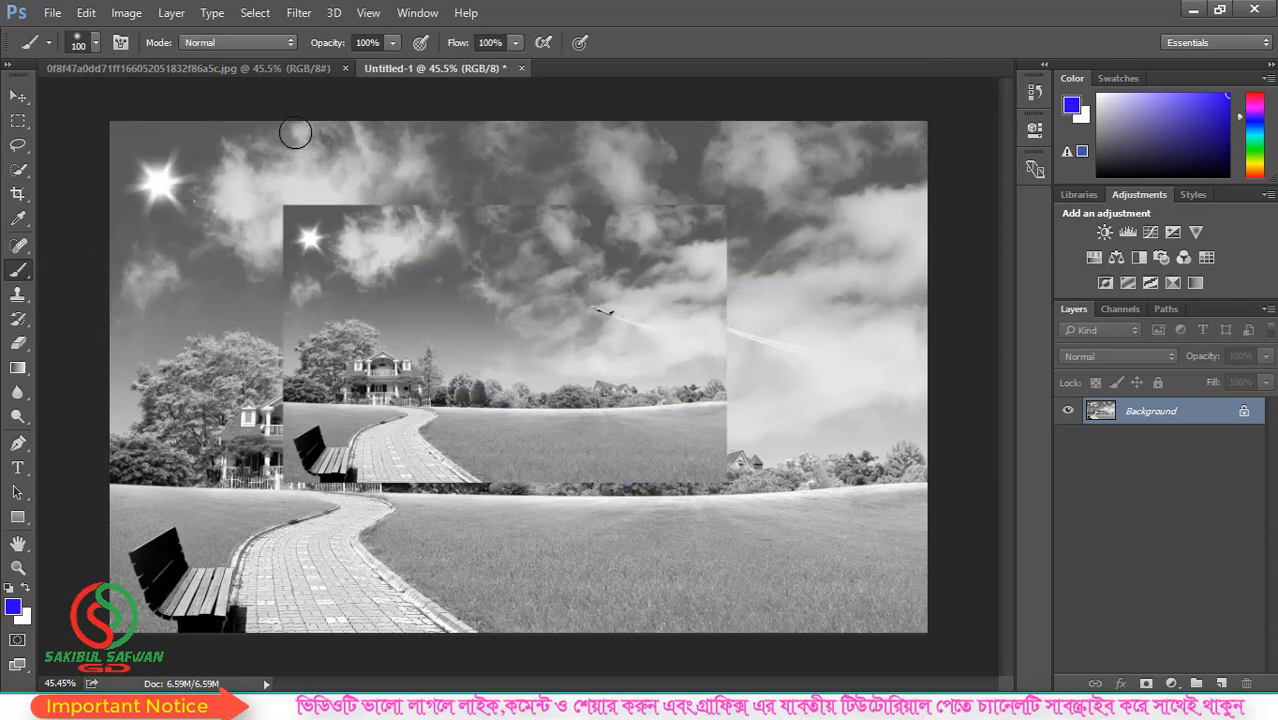
# Copy the original color photo and paste it as a new layer into the converted RGB document
pyautogui.click(250, 69)
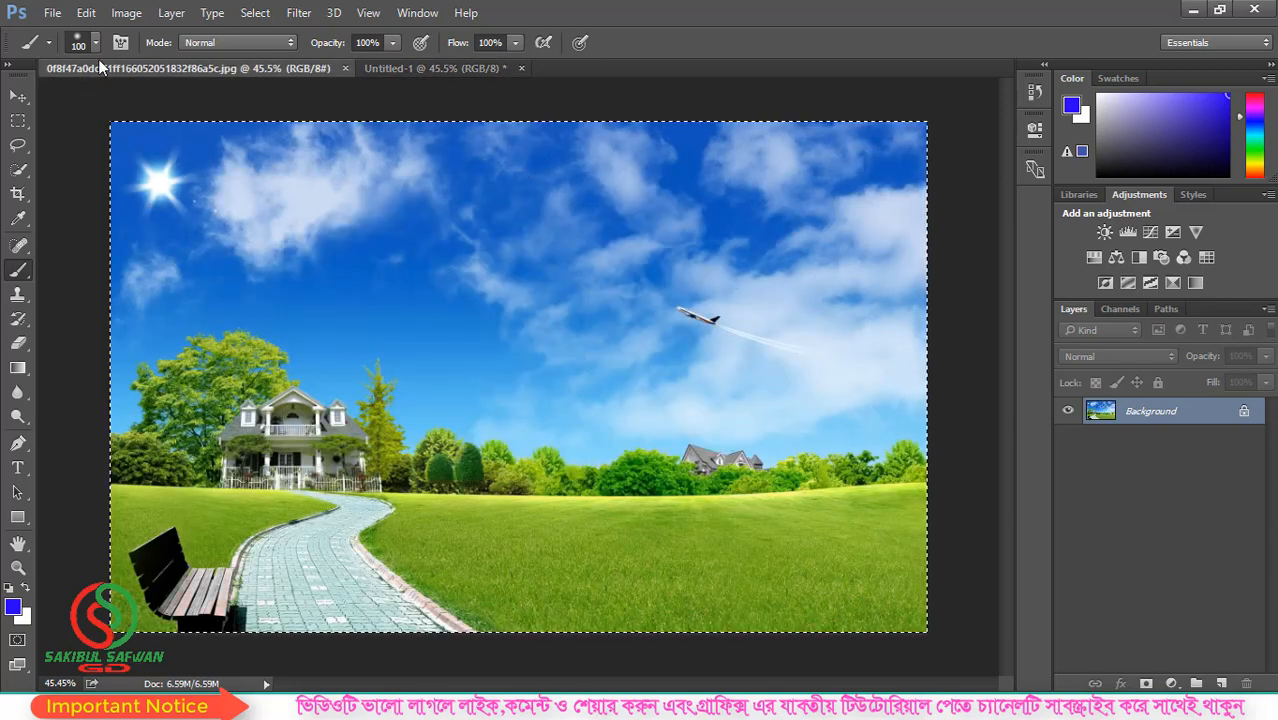
pyautogui.click(86, 12)
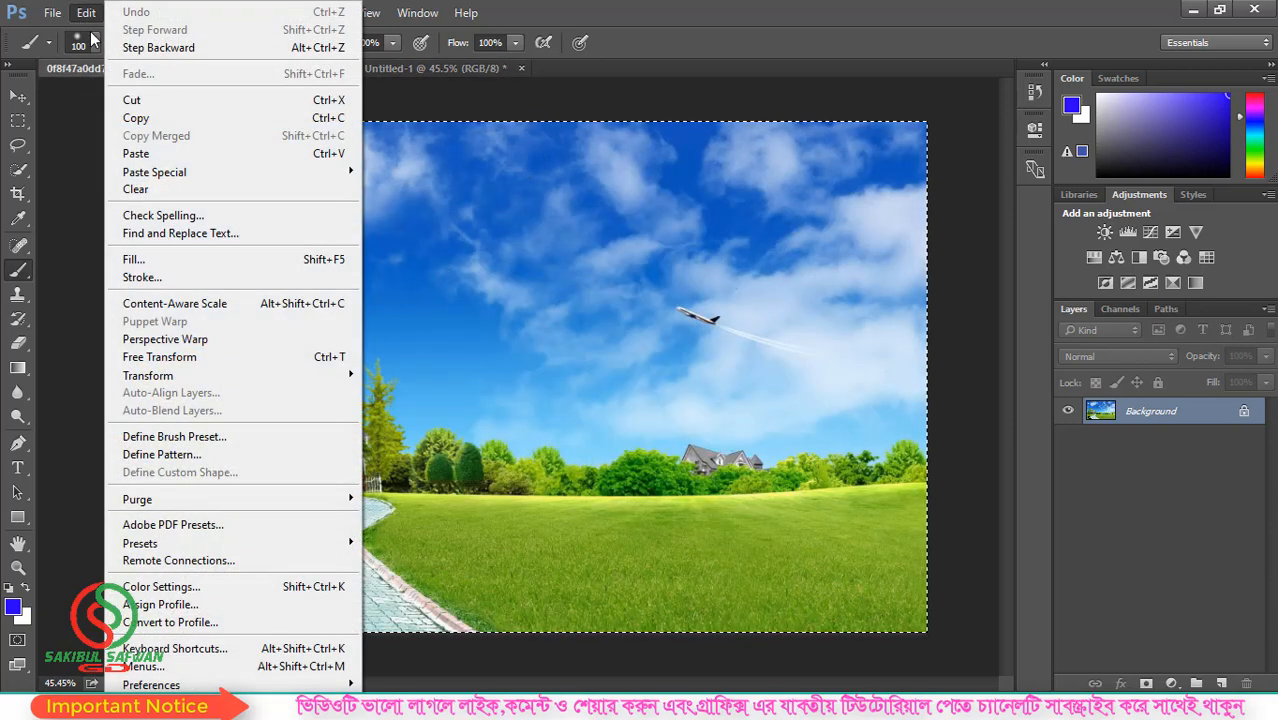
pyautogui.click(155, 118)
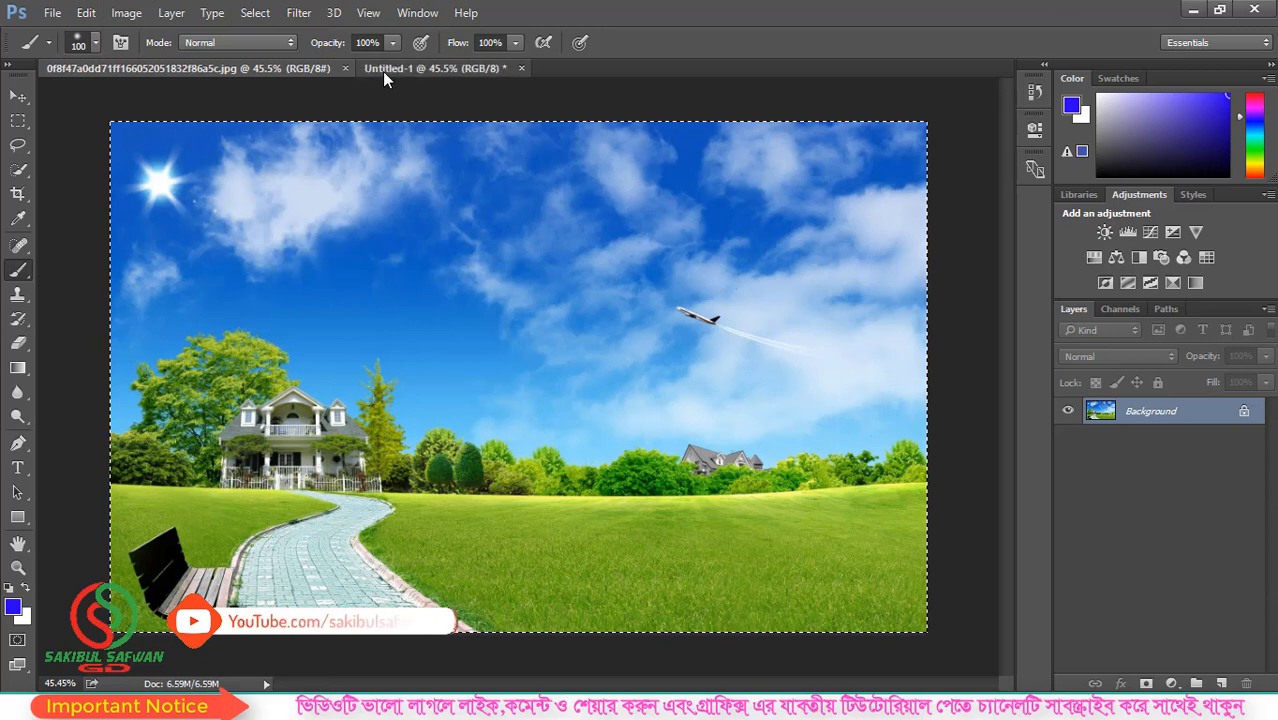
pyautogui.click(382, 69)
pyautogui.hotkey('ctrl', 'v')
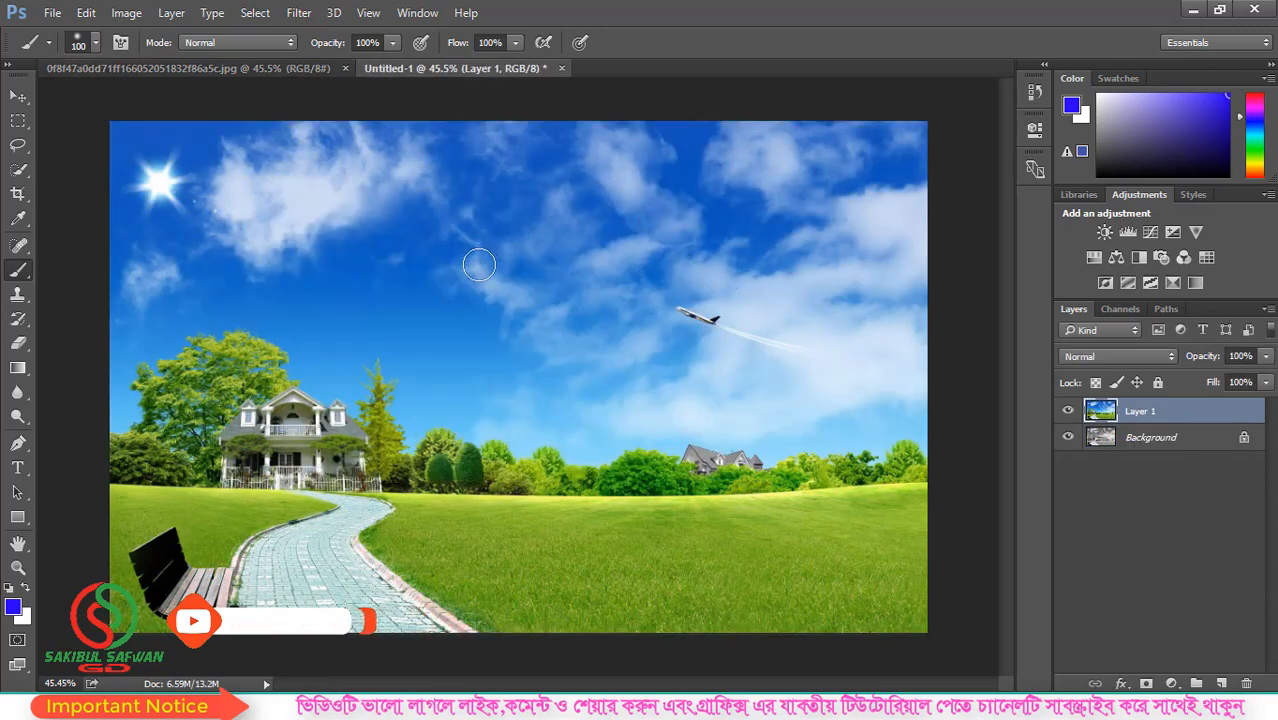
pyautogui.scroll(-2, 467, 262)
pyautogui.scroll(1, 537, 312)
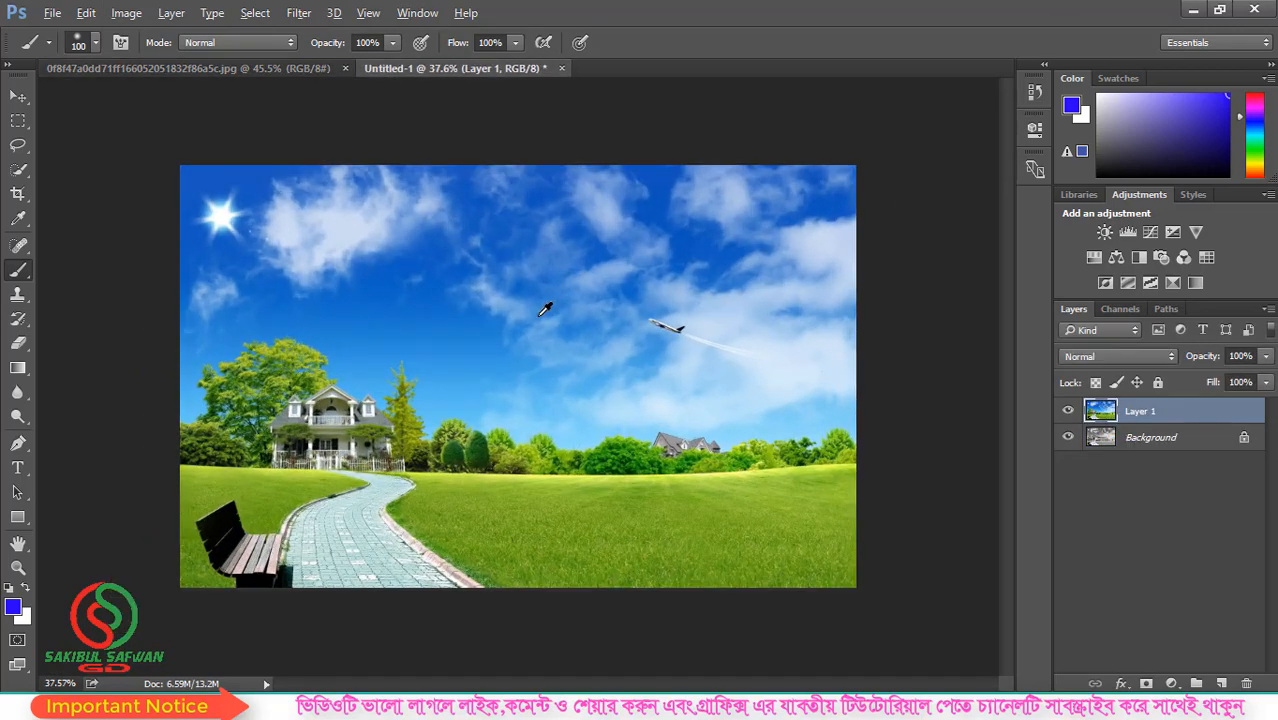
pyautogui.scroll(1, 545, 311)
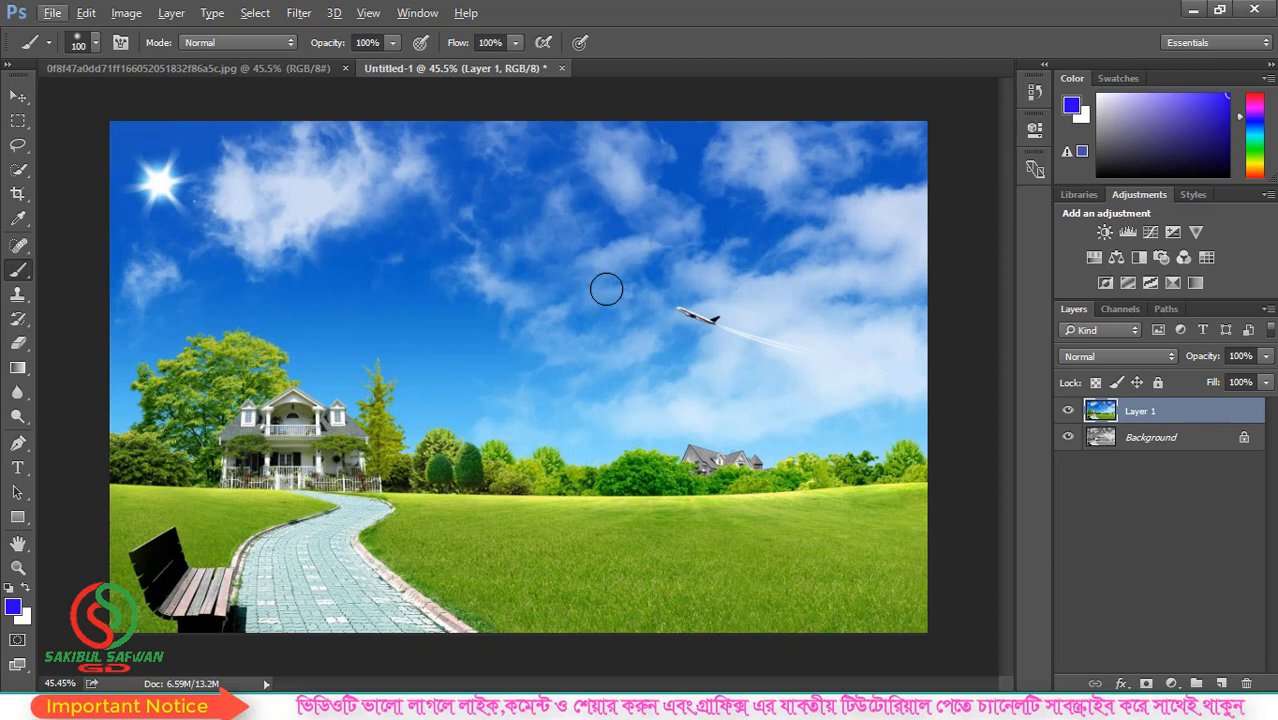
# Convert the document to CMYK Color, flattening the layers and accepting the U.S. Web Coated (SWOP) v2 profile
pyautogui.click(124, 13)
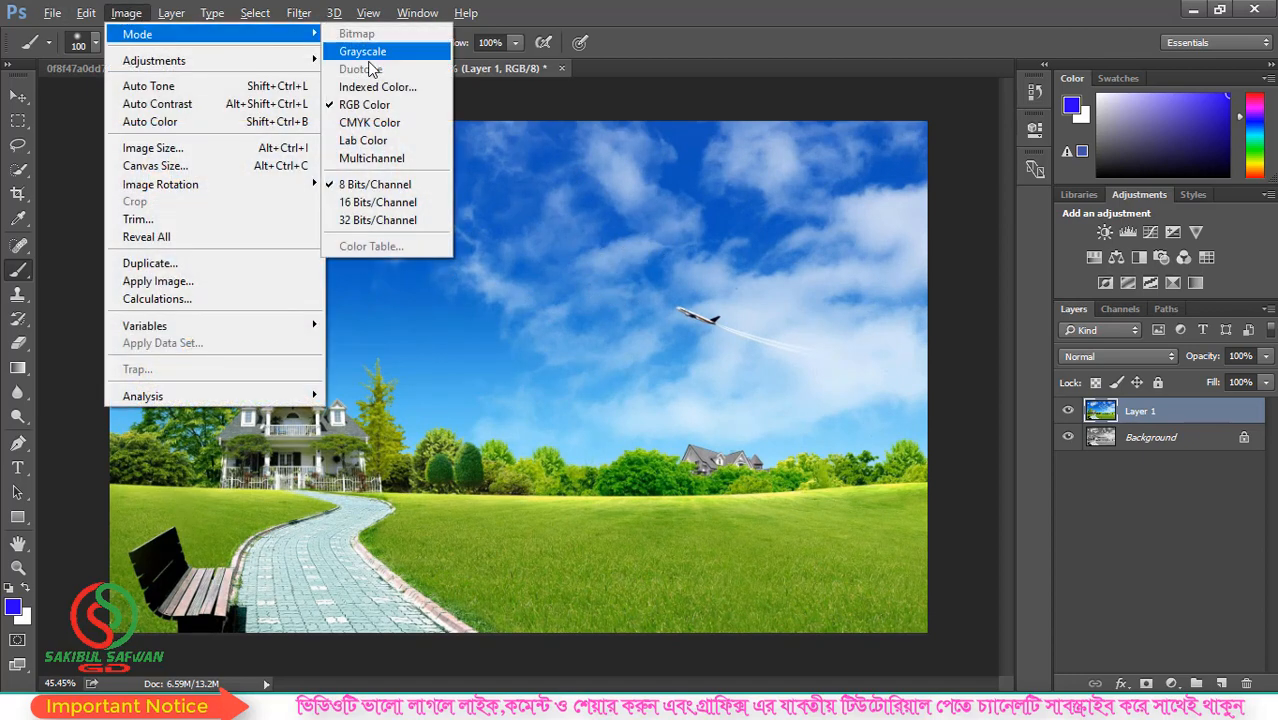
pyautogui.click(385, 133)
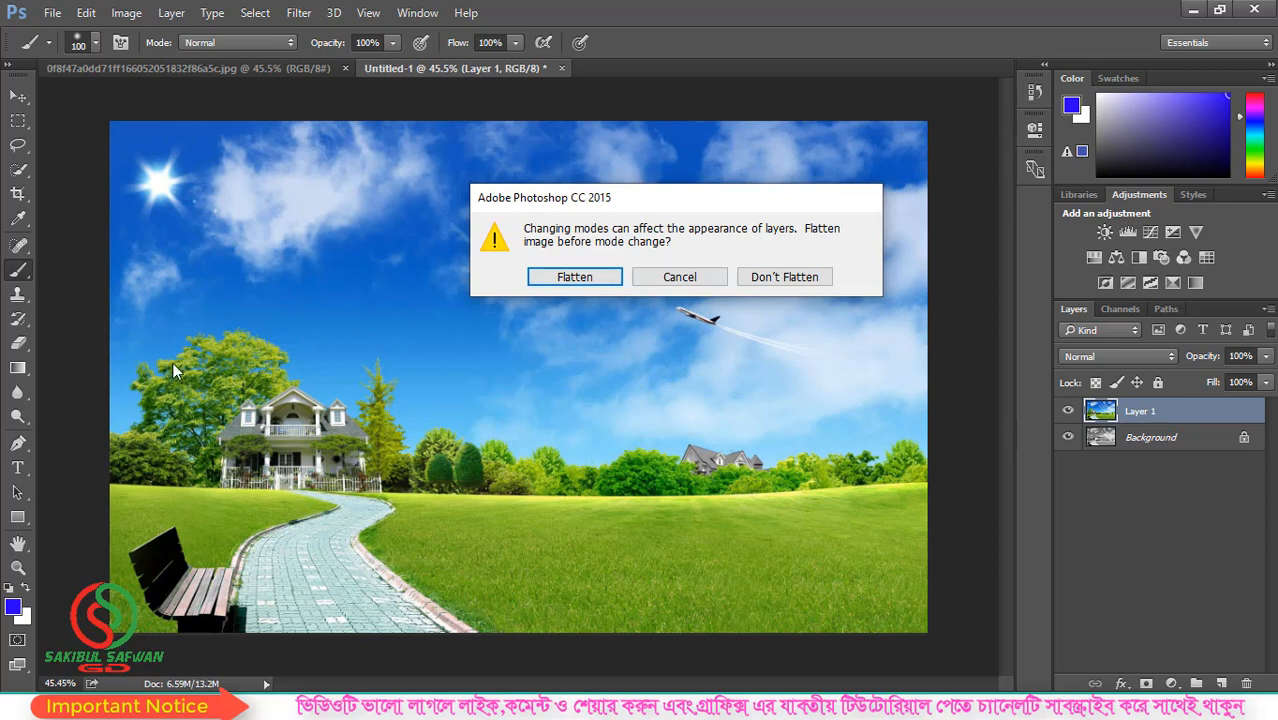
pyautogui.click(584, 285)
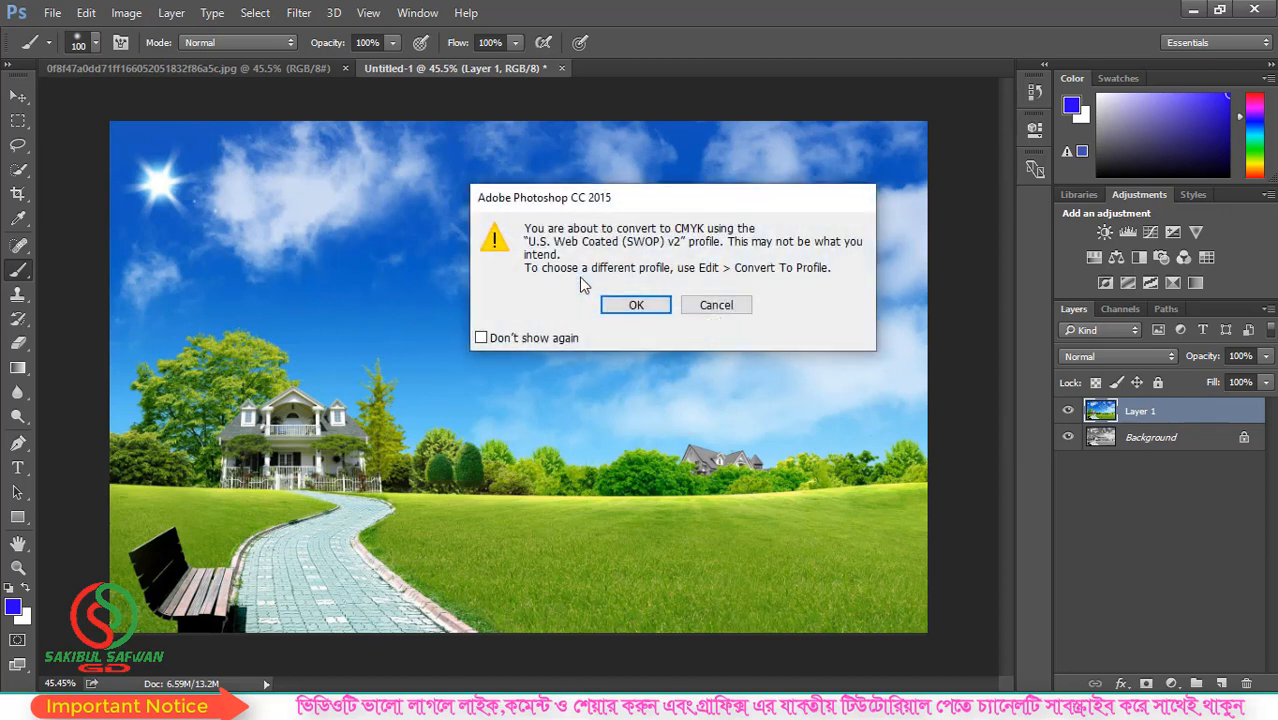
pyautogui.click(636, 304)
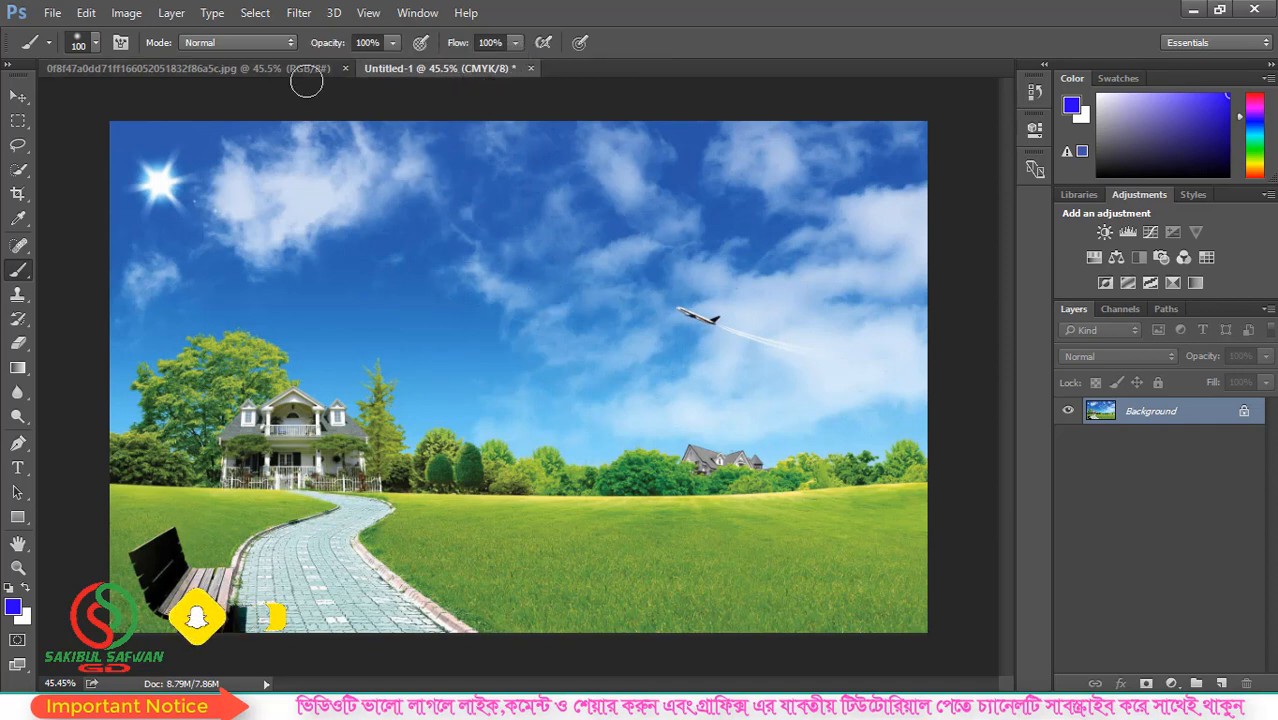
# Convert the document back to RGB Color, review the available color modes, and switch to the Move tool
pyautogui.click(127, 14)
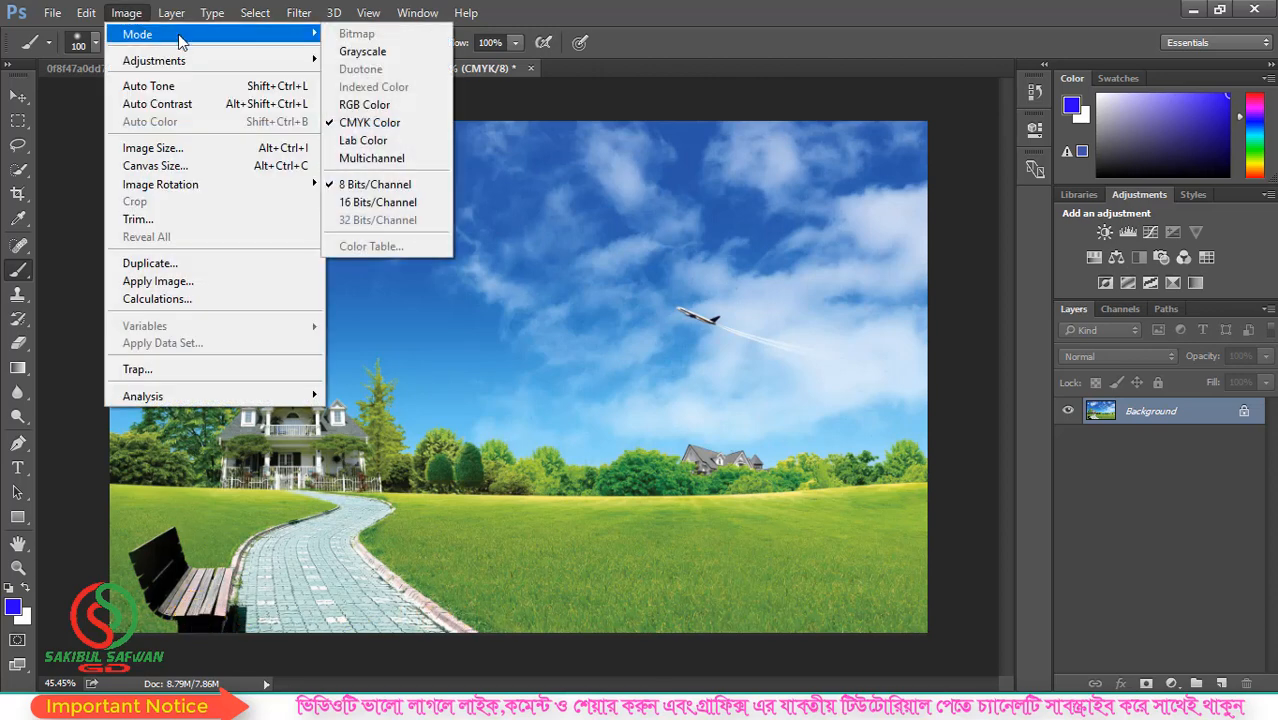
pyautogui.click(378, 104)
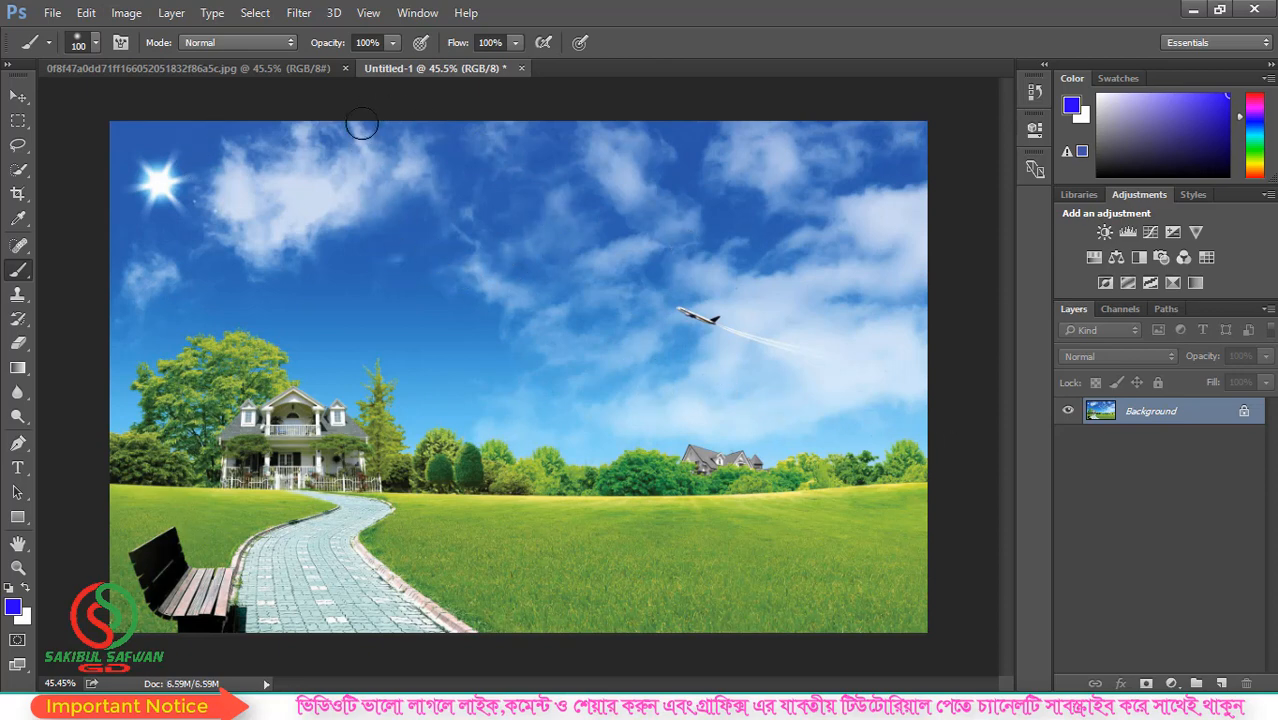
pyautogui.click(126, 12)
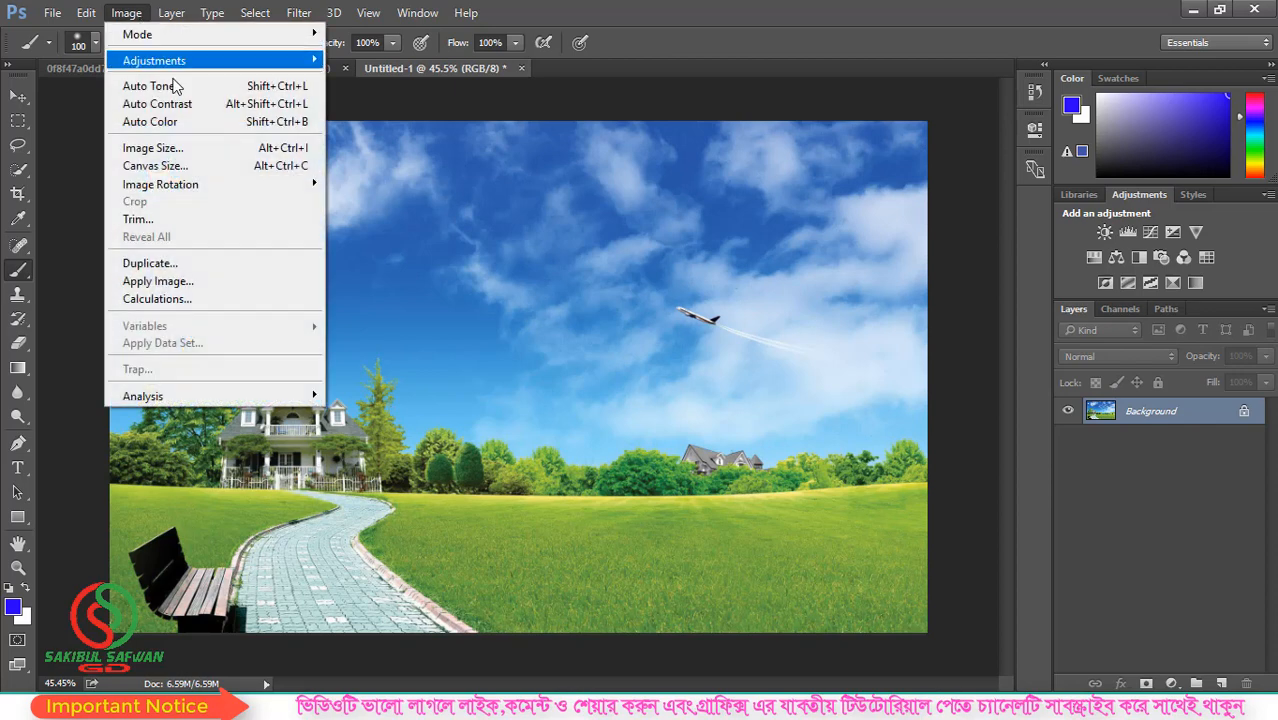
pyautogui.moveTo(168, 40)
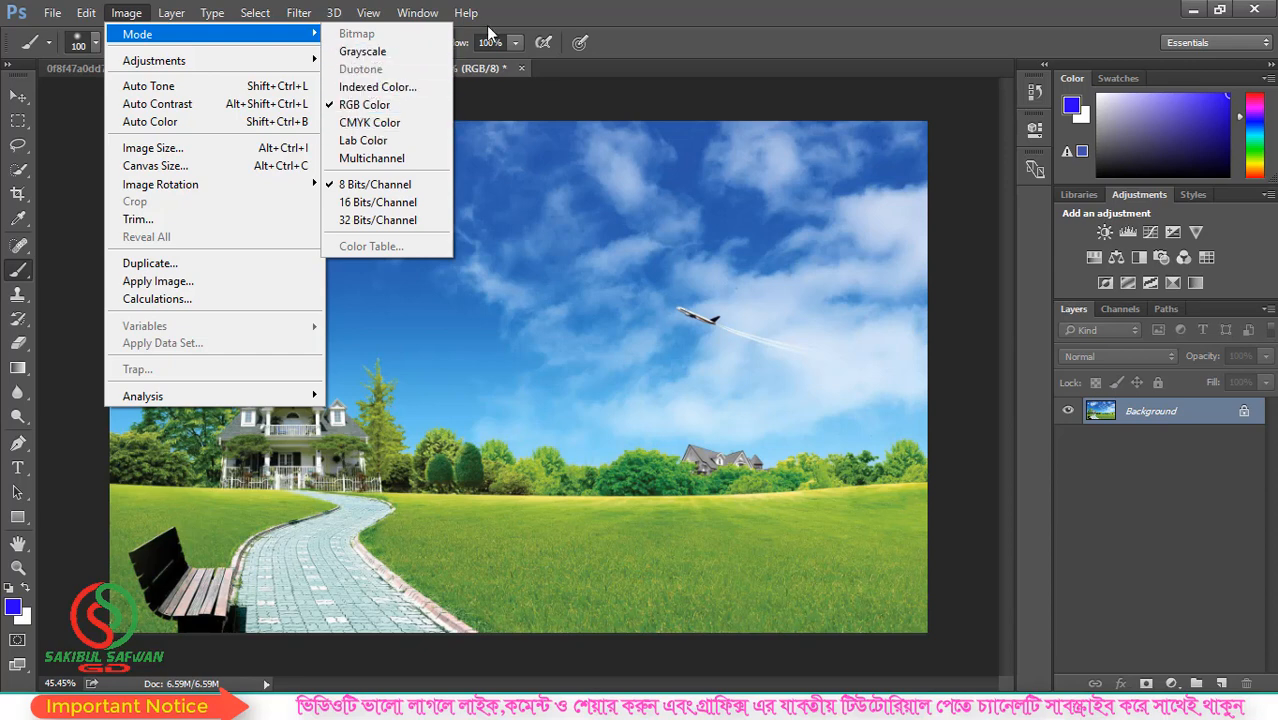
pyautogui.click(566, 18)
pyautogui.click(18, 97)
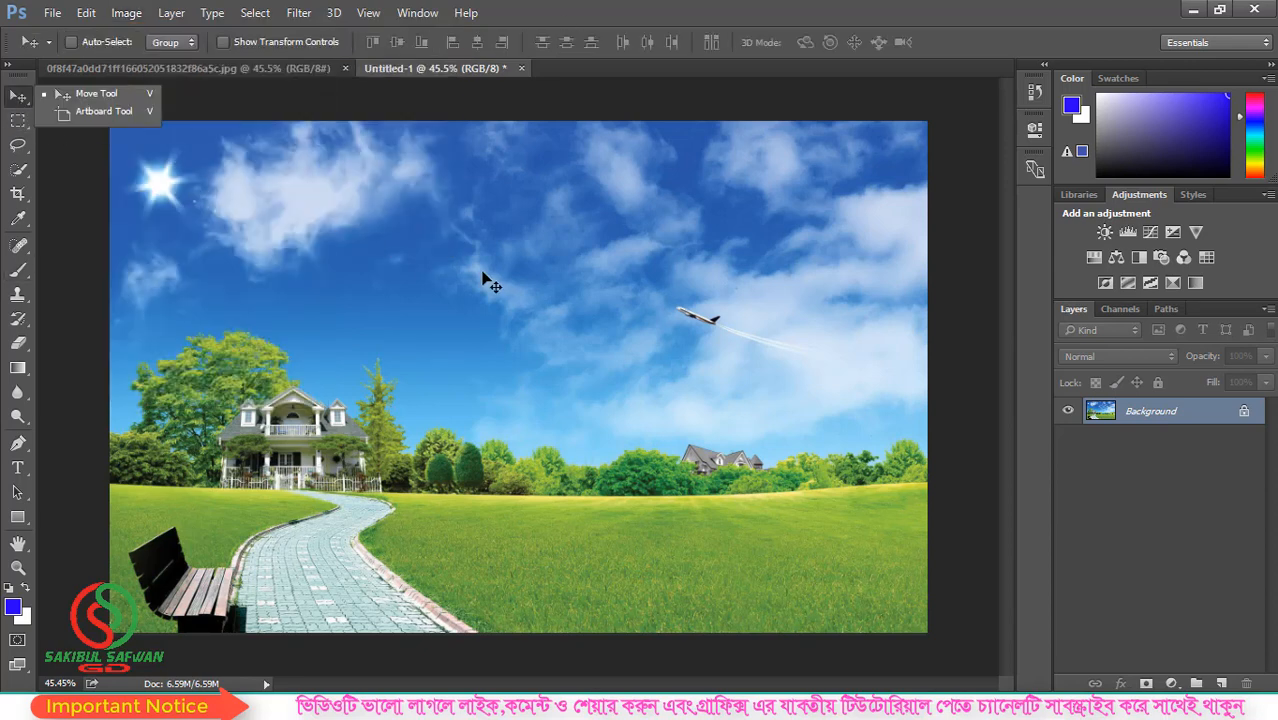
pyautogui.click(384, 156)
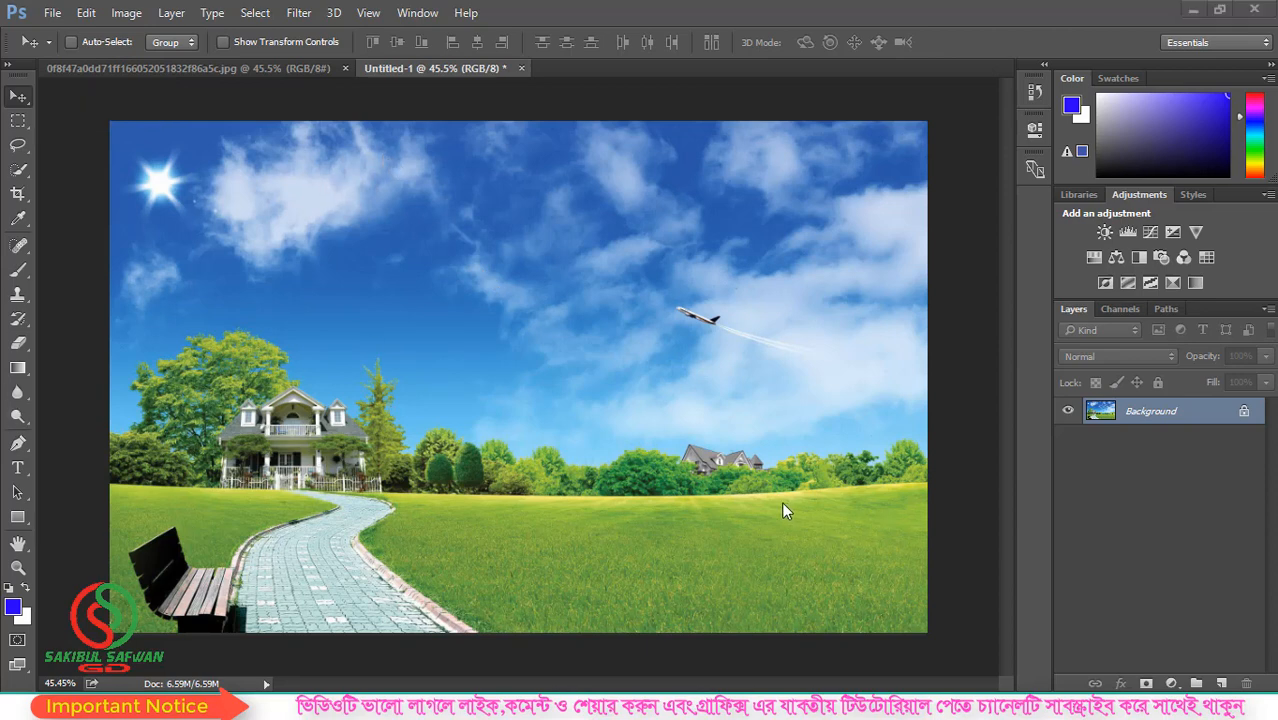